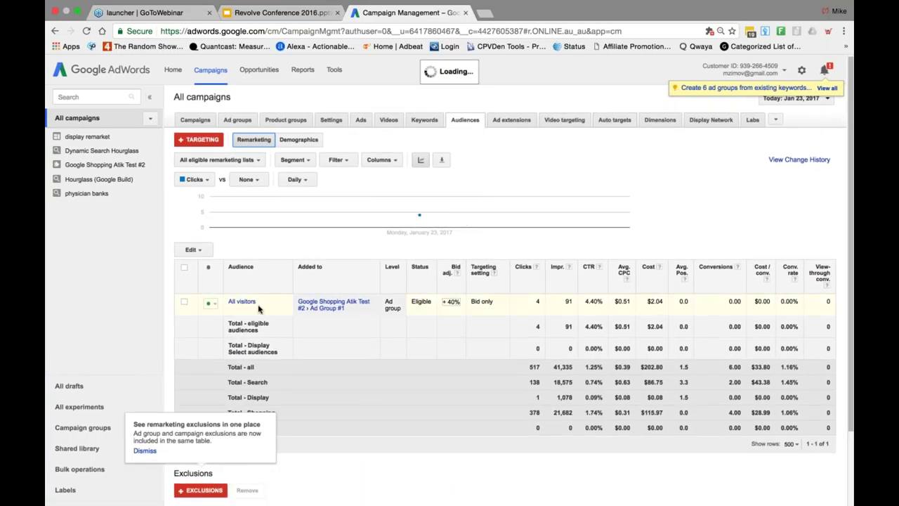
# Open the All visitors remarketing list and examine its top audience insights and the ad groups targeting it
pyautogui.click(241, 302)
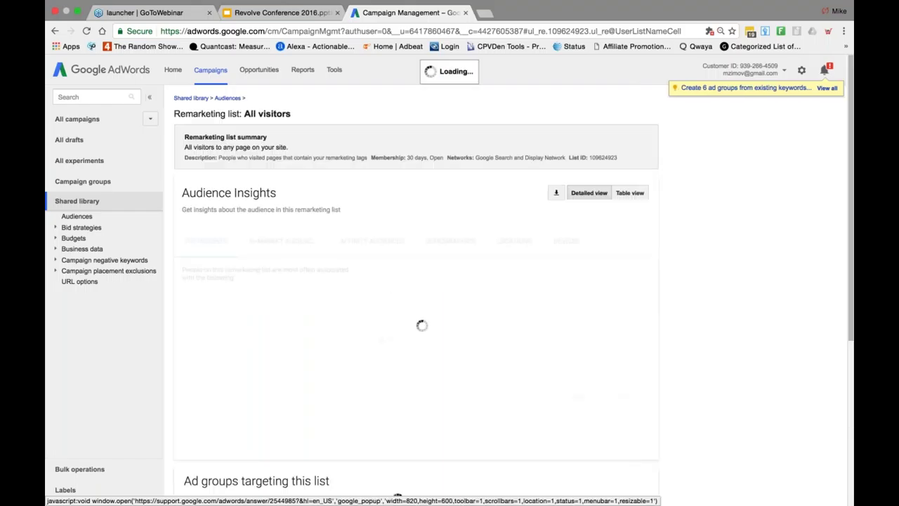
pyautogui.scroll(-3, 275, 285)
pyautogui.scroll(3, 335, 182)
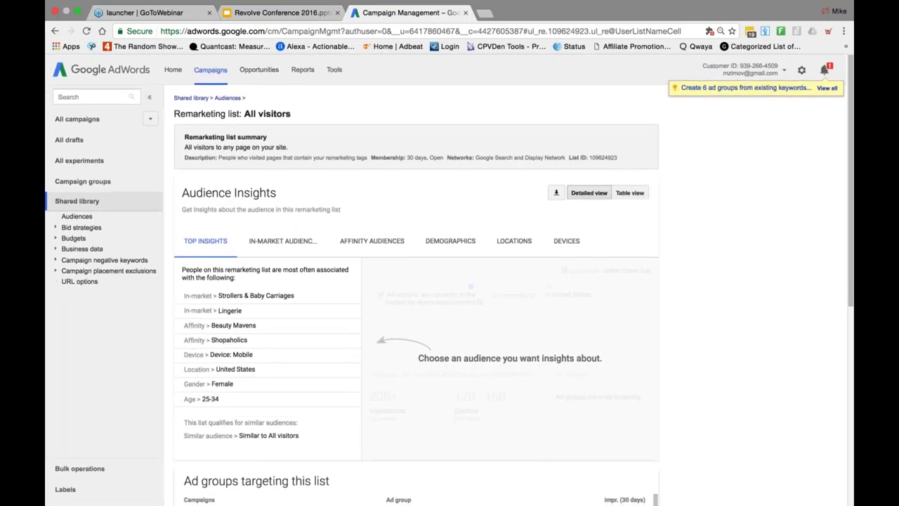
pyautogui.scroll(-2, 416, 281)
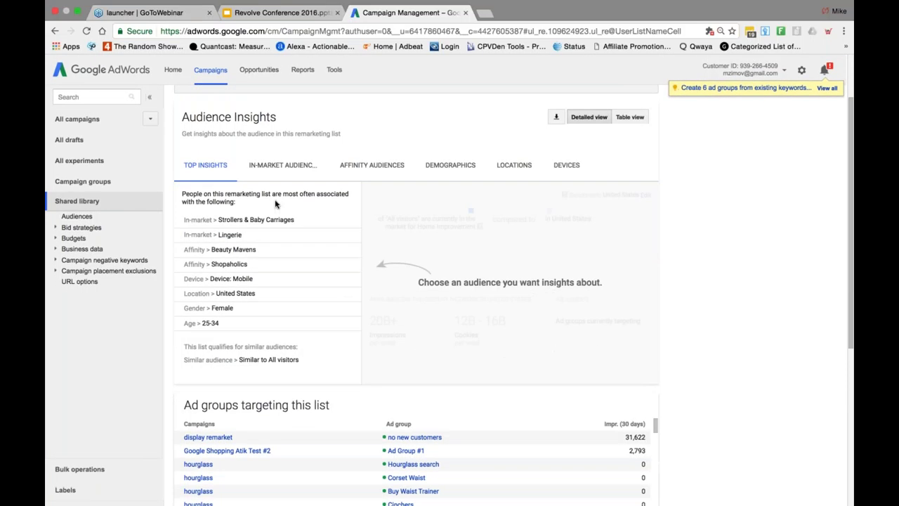
pyautogui.scroll(-5, 276, 203)
pyautogui.scroll(5, 276, 203)
pyautogui.scroll(1, 416, 295)
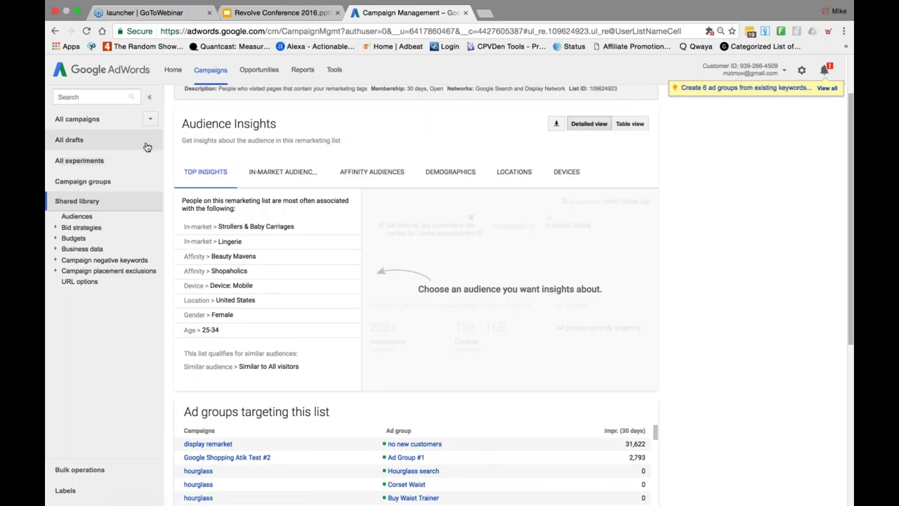
pyautogui.scroll(2, 297, 163)
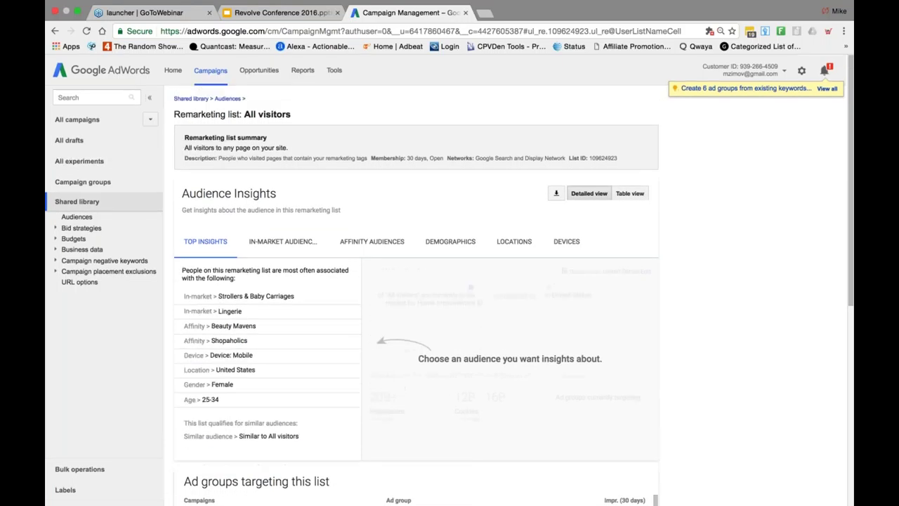
pyautogui.scroll(-5, 297, 163)
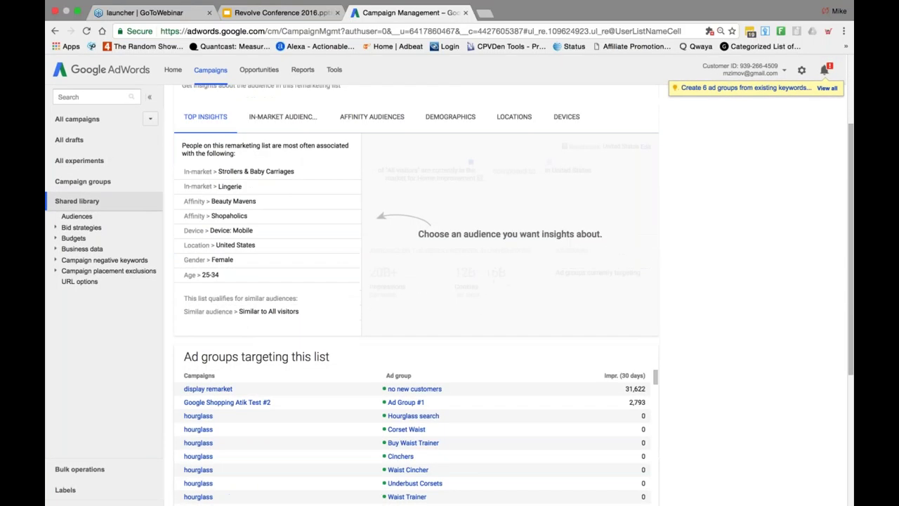
pyautogui.scroll(1, 443, 295)
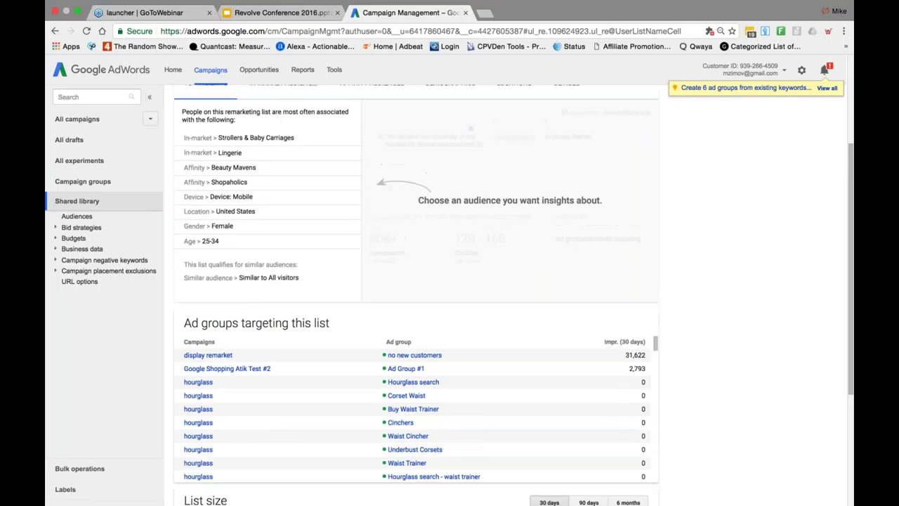
pyautogui.scroll(4, 416, 295)
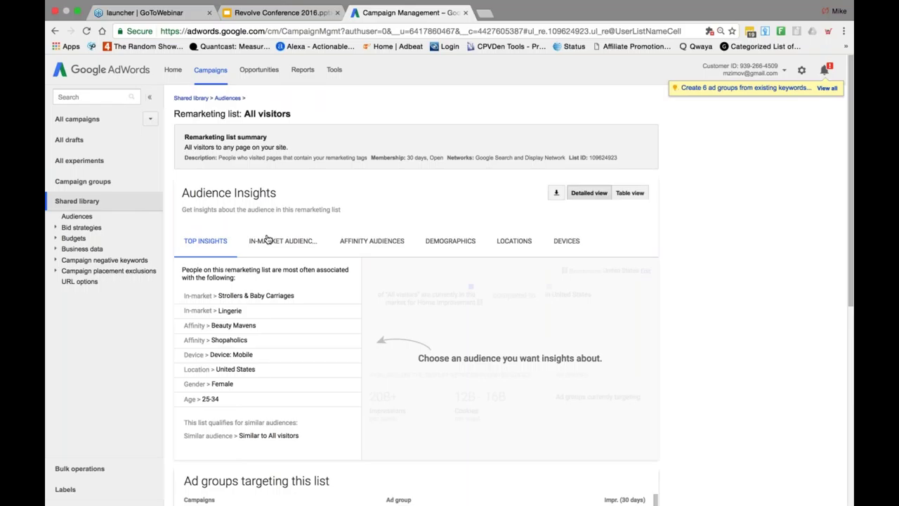
pyautogui.scroll(-3, 282, 237)
pyautogui.scroll(2, 281, 236)
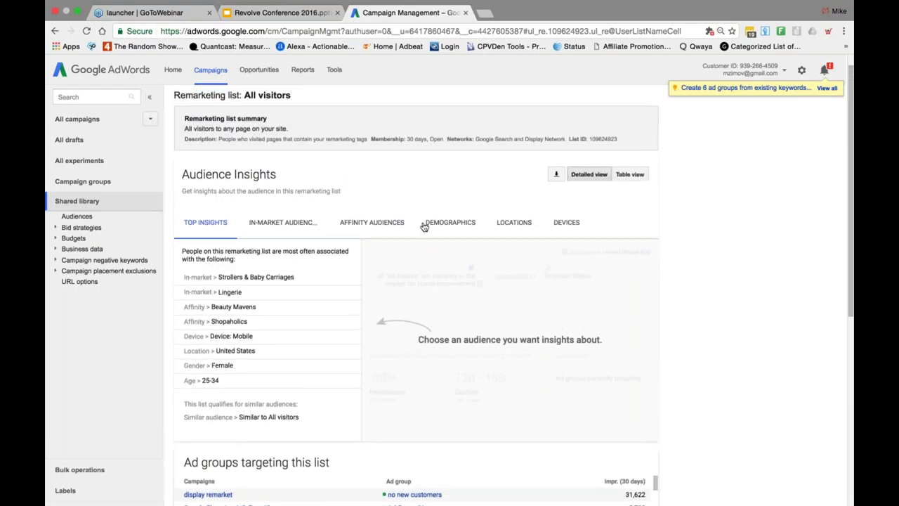
# Review the demographics and affinity audiences insights for the All visitors list
pyautogui.click(425, 225)
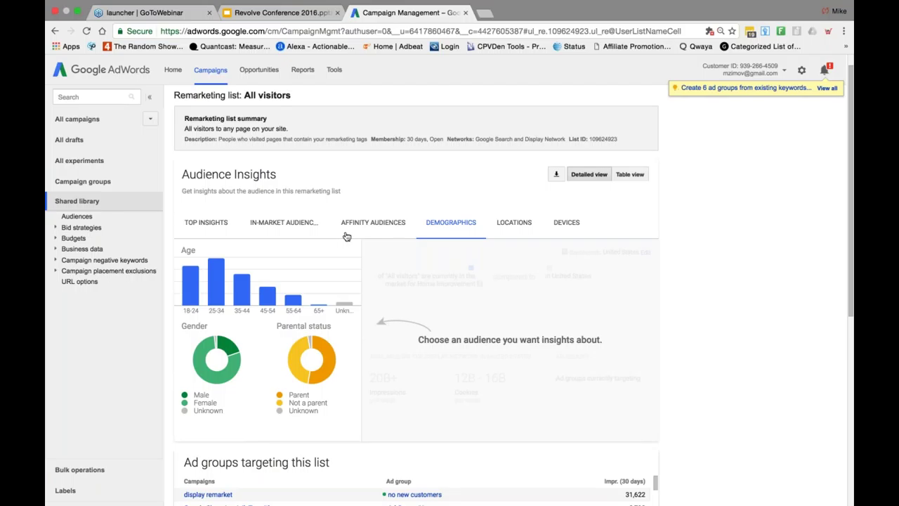
pyautogui.click(391, 230)
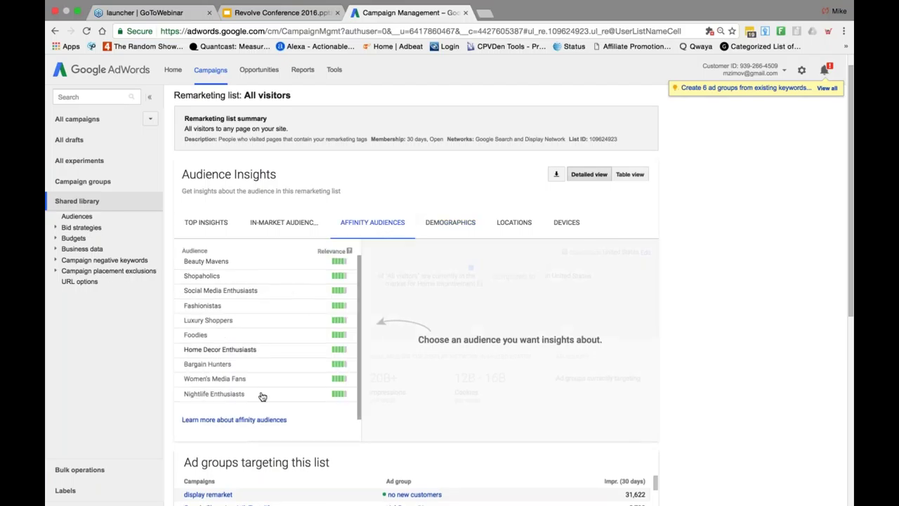
pyautogui.scroll(-5, 260, 340)
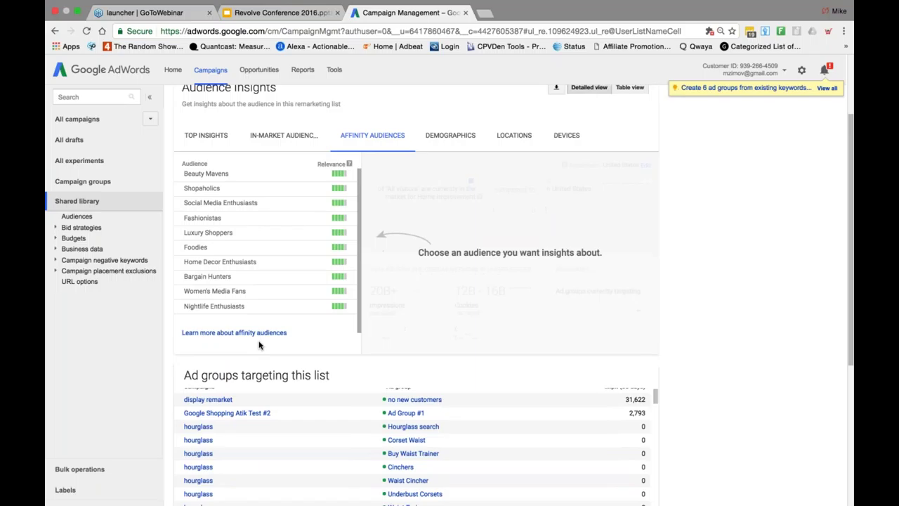
pyautogui.scroll(5, 234, 281)
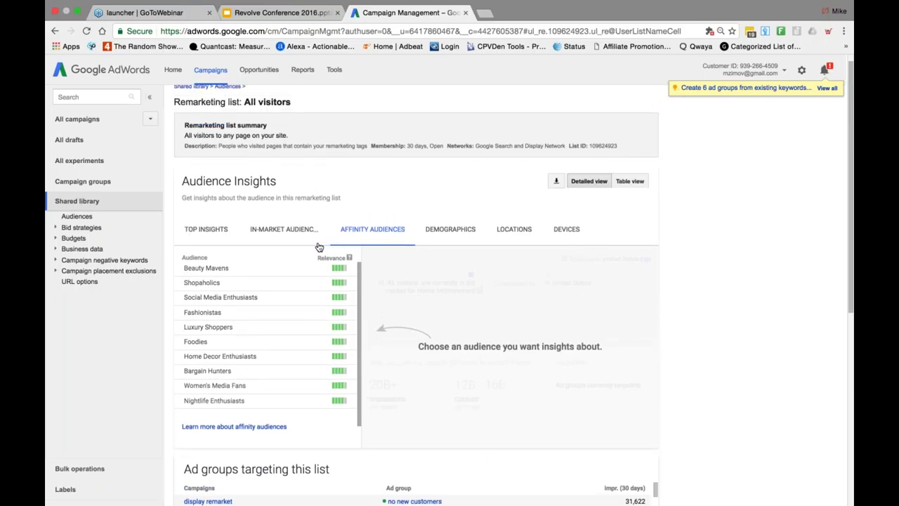
# View the location insights for the All visitors list and examine the details for United States
pyautogui.click(513, 234)
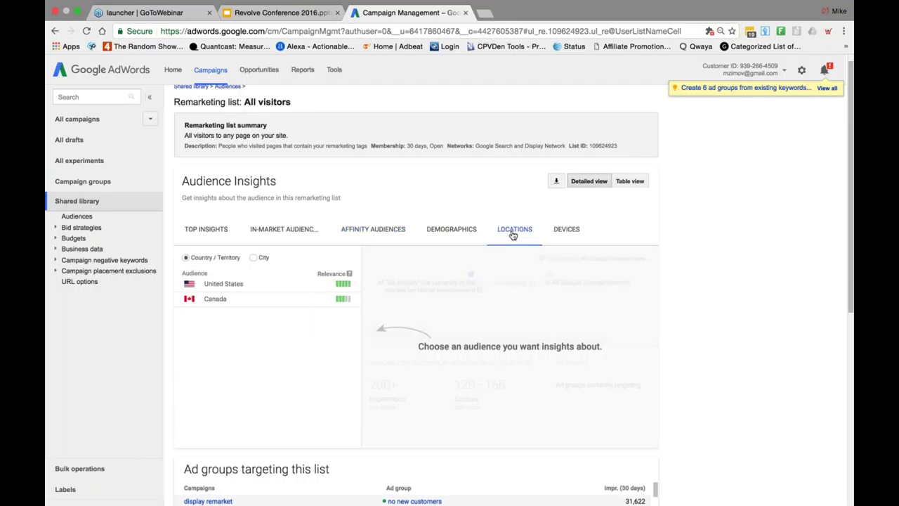
pyautogui.click(223, 285)
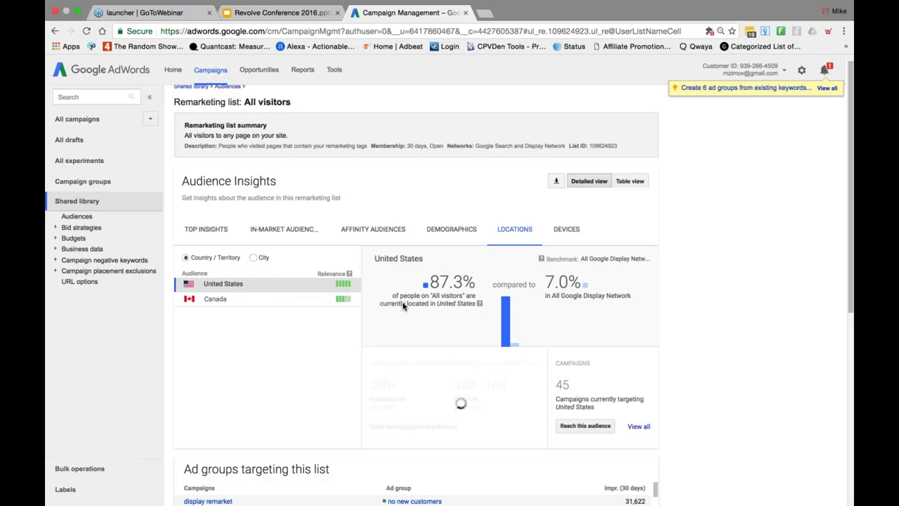
pyautogui.scroll(-4, 404, 305)
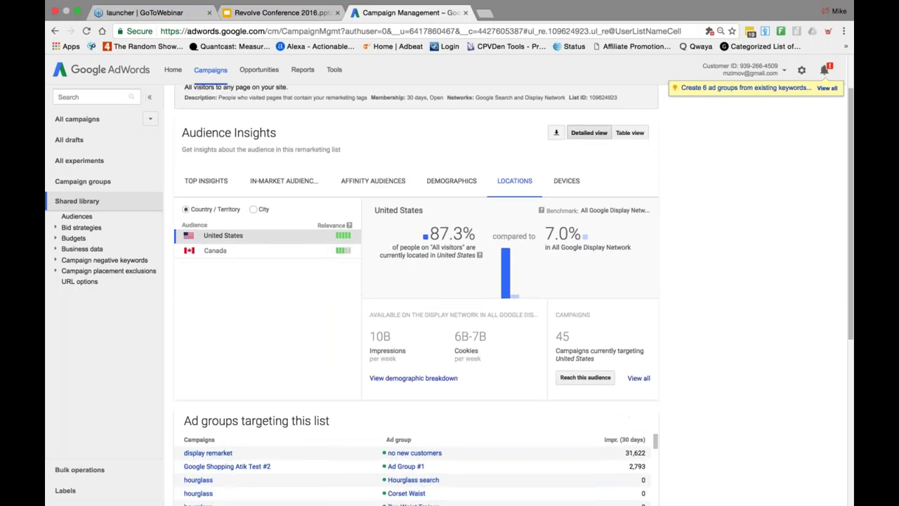
pyautogui.scroll(4, 414, 281)
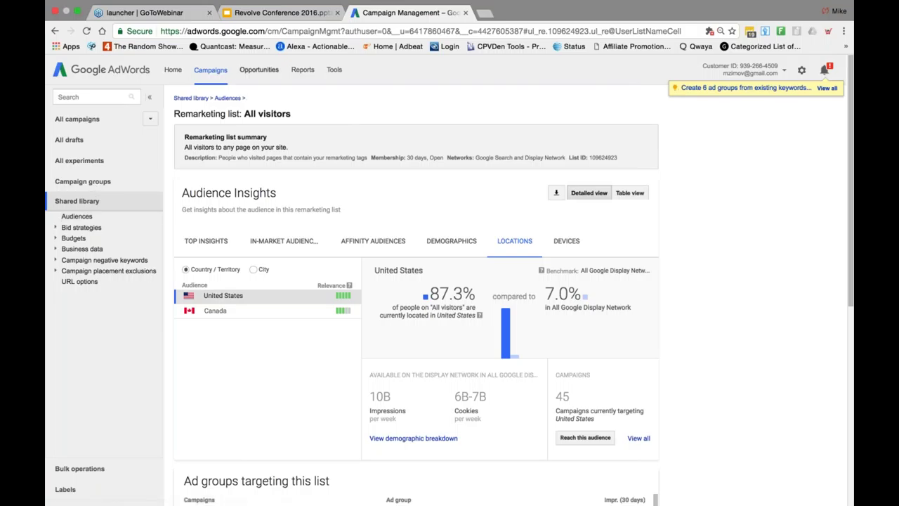
# Return to the audiences of all campaigns and set the table to show all remarketing lists
pyautogui.click(82, 119)
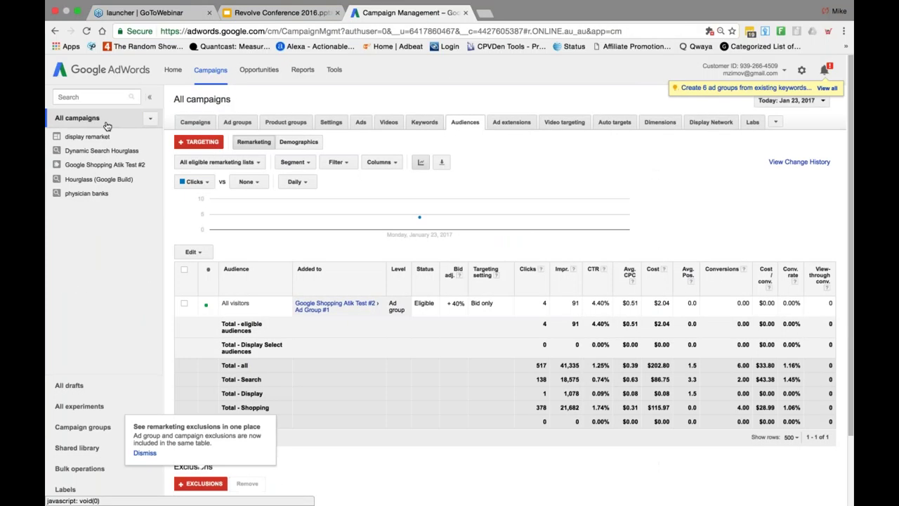
pyautogui.click(223, 163)
pyautogui.click(210, 178)
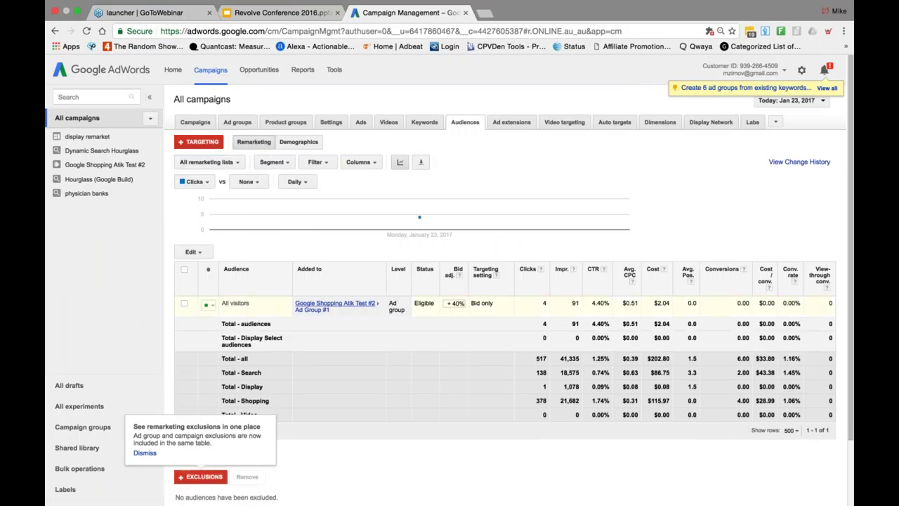
pyautogui.click(242, 305)
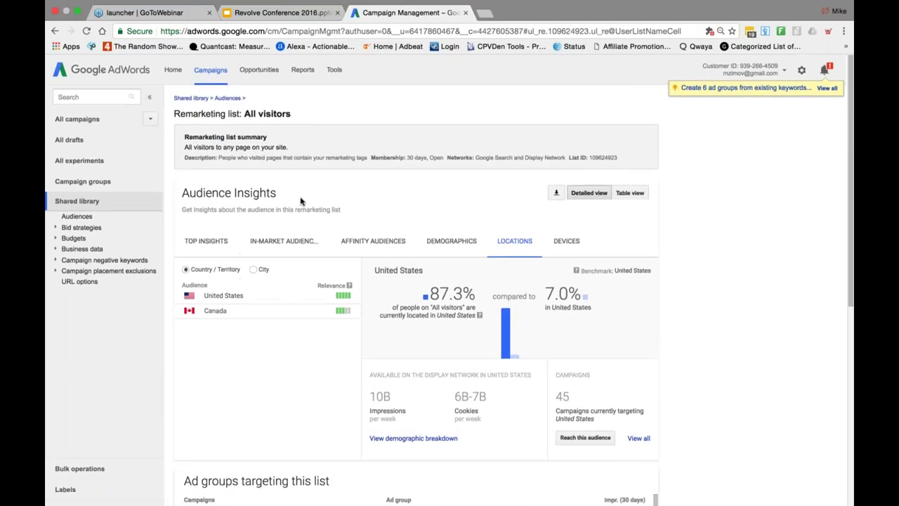
pyautogui.click(55, 31)
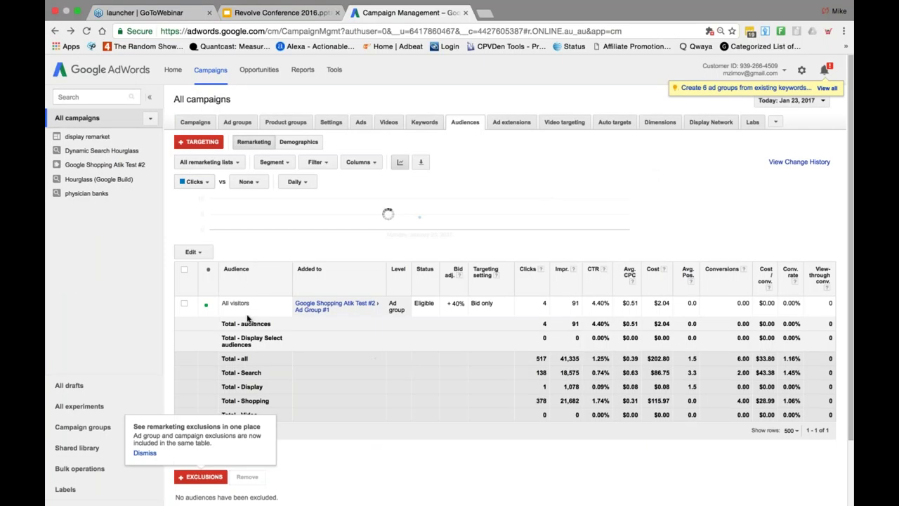
pyautogui.click(239, 166)
pyautogui.click(251, 197)
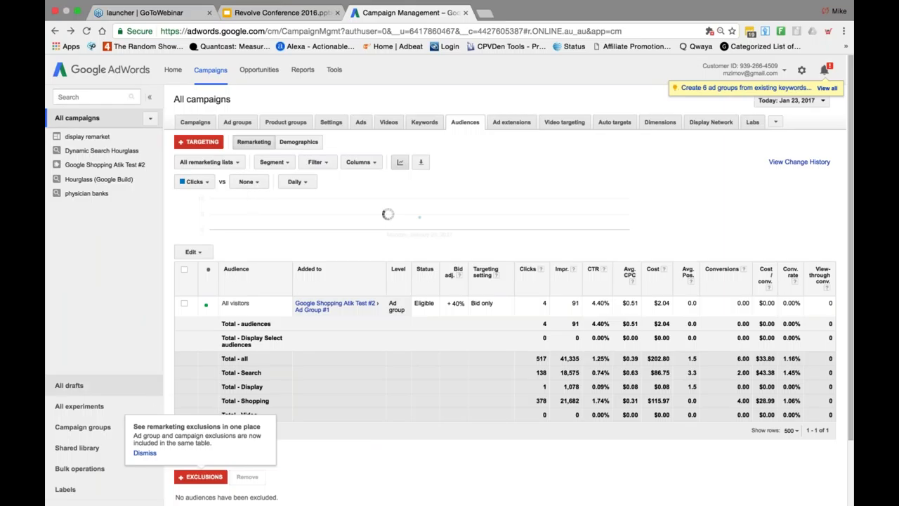
pyautogui.scroll(-2, 270, 247)
pyautogui.scroll(2, 268, 247)
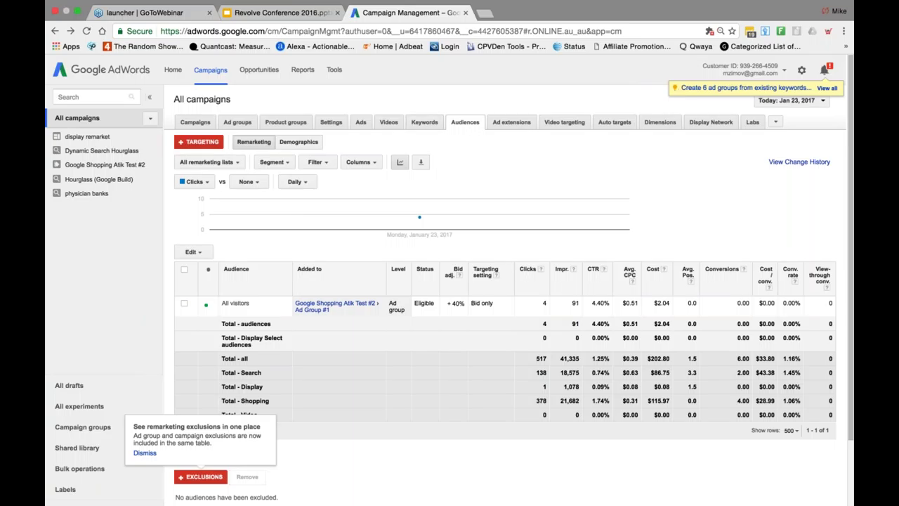
# Open Google Analytics at analytics.google.com in a new browser tab
pyautogui.click(484, 13)
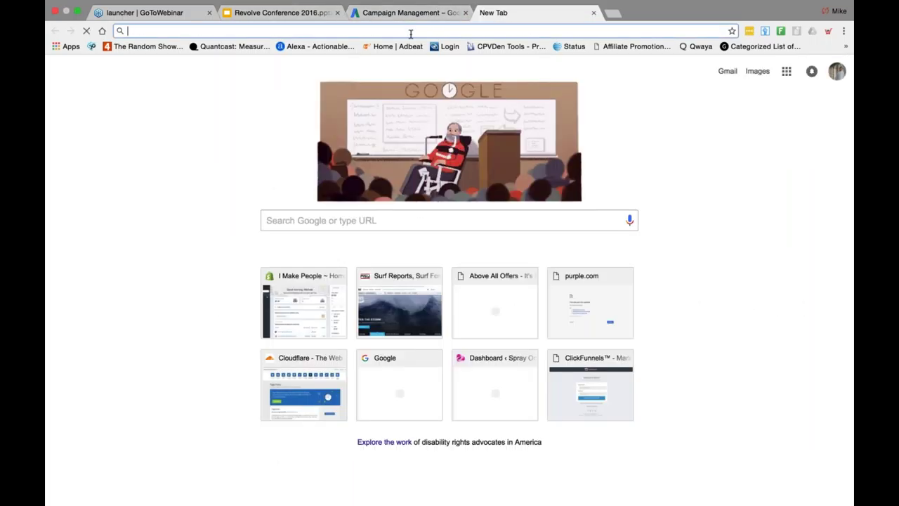
pyautogui.write('ana')
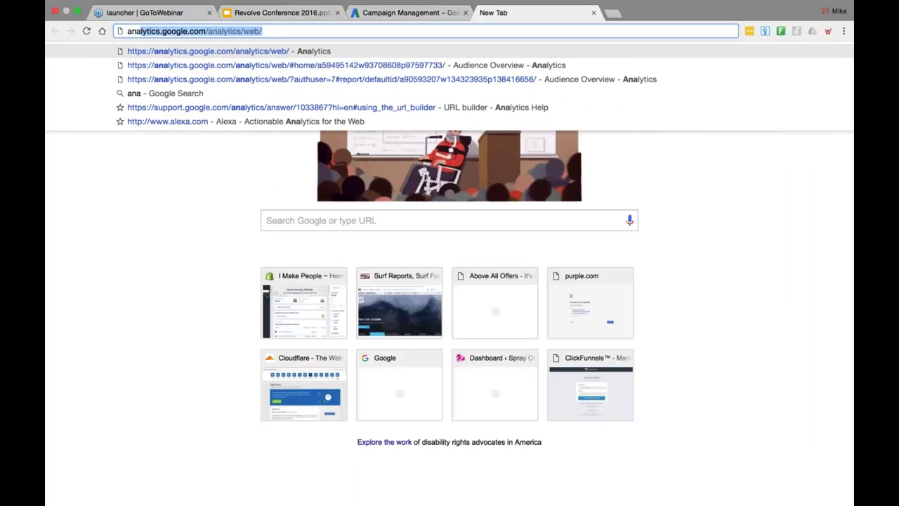
pyautogui.press('Return')
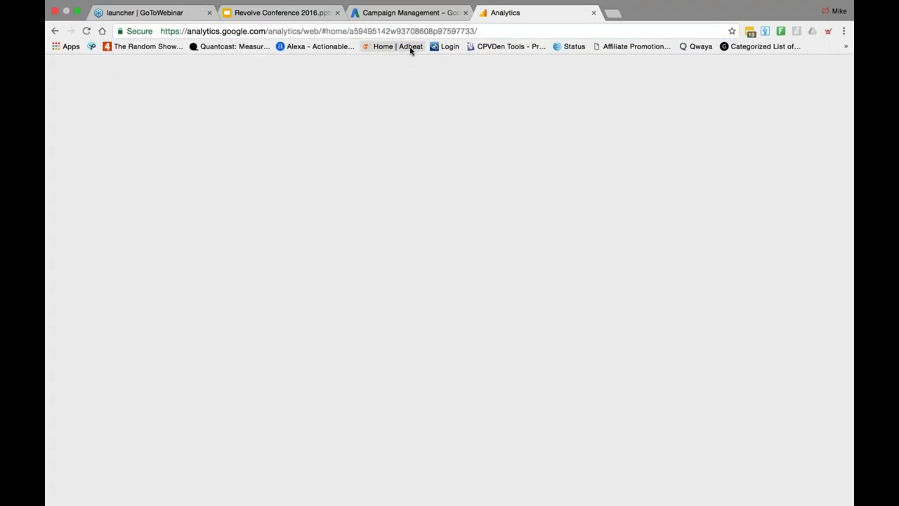
# Open the All Web Site Data view of Hourglass Express and look over its Audience Overview report
pyautogui.scroll(-5, 392, 254)
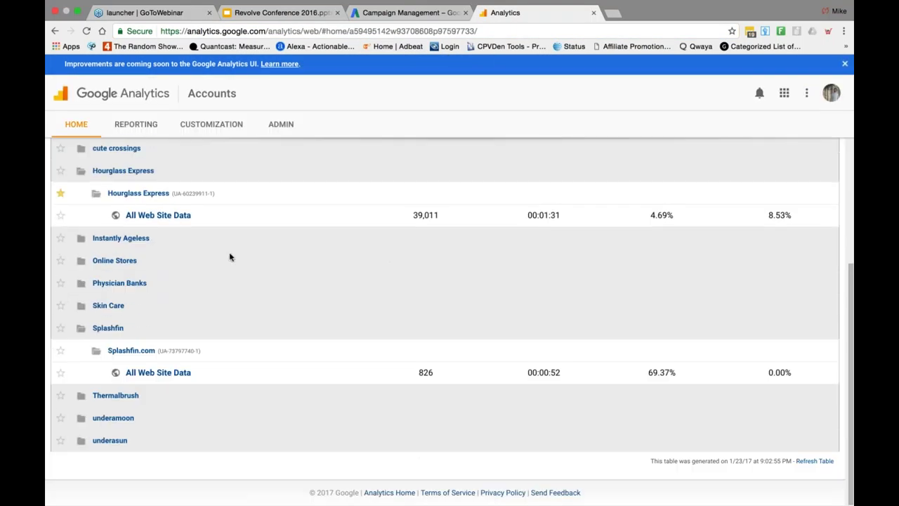
pyautogui.click(173, 217)
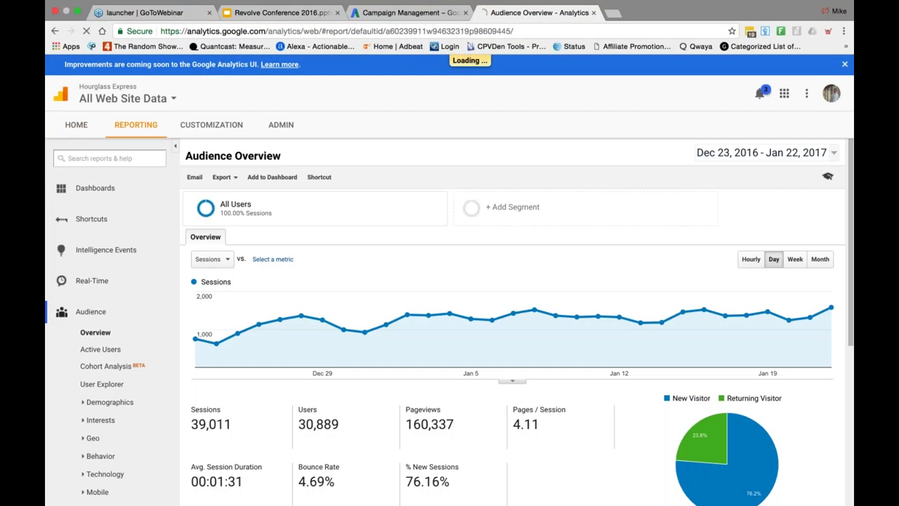
pyautogui.scroll(-3, 583, 237)
pyautogui.scroll(3, 585, 240)
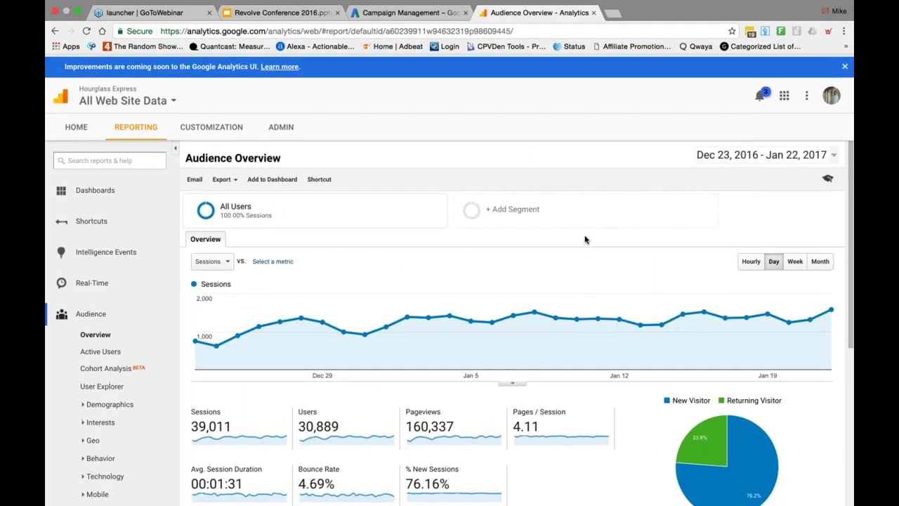
pyautogui.scroll(-1, 505, 237)
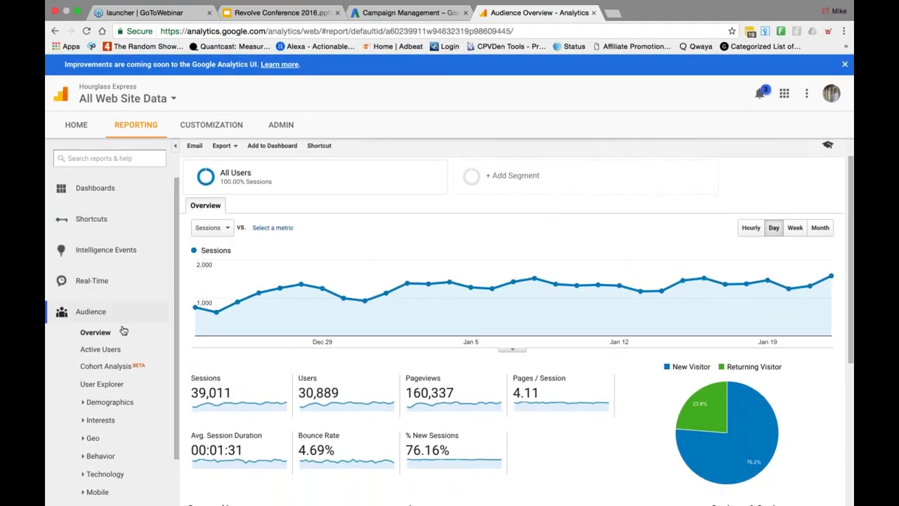
# Open the Audiences list under Audience Definitions in the Hourglass Express property's admin settings
pyautogui.click(281, 126)
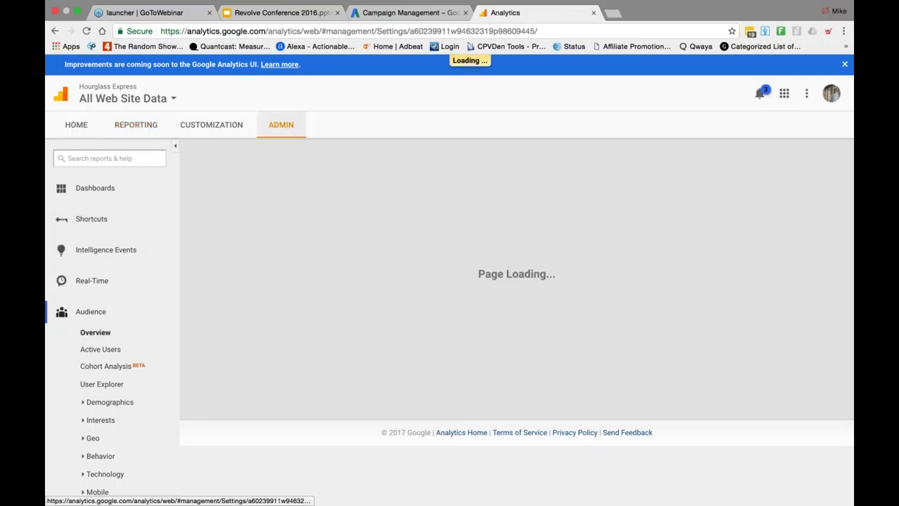
pyautogui.scroll(-1, 381, 333)
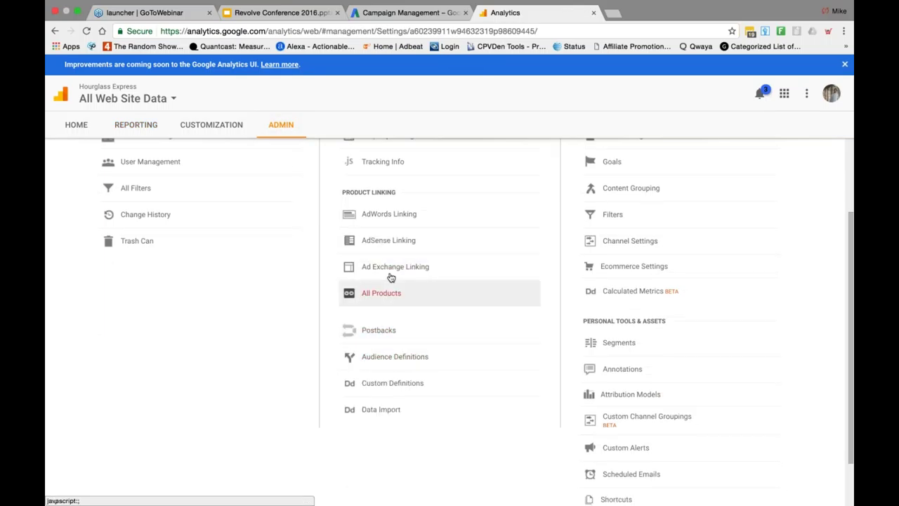
pyautogui.scroll(-1, 391, 292)
pyautogui.scroll(1, 378, 267)
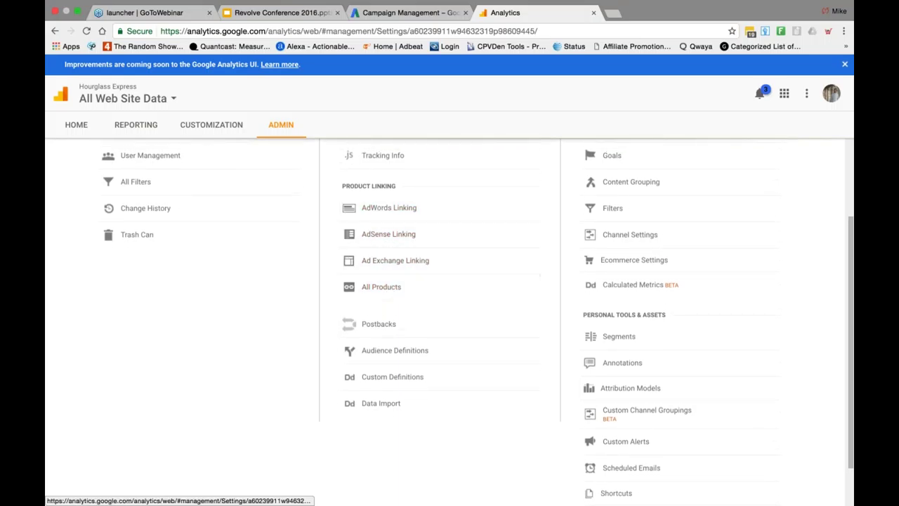
pyautogui.click(391, 355)
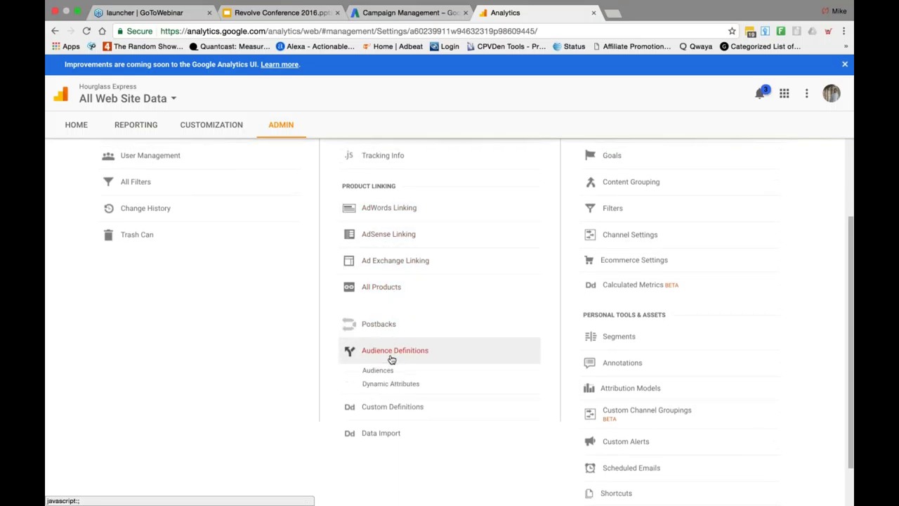
pyautogui.click(390, 375)
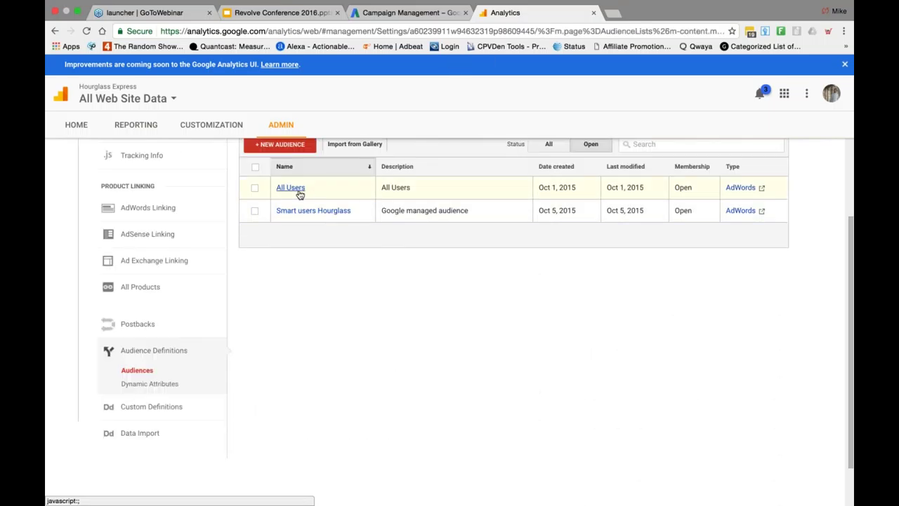
# Open the All Users audience, review its link configuration and definition, and leave the definition editor without saving
pyautogui.click(298, 189)
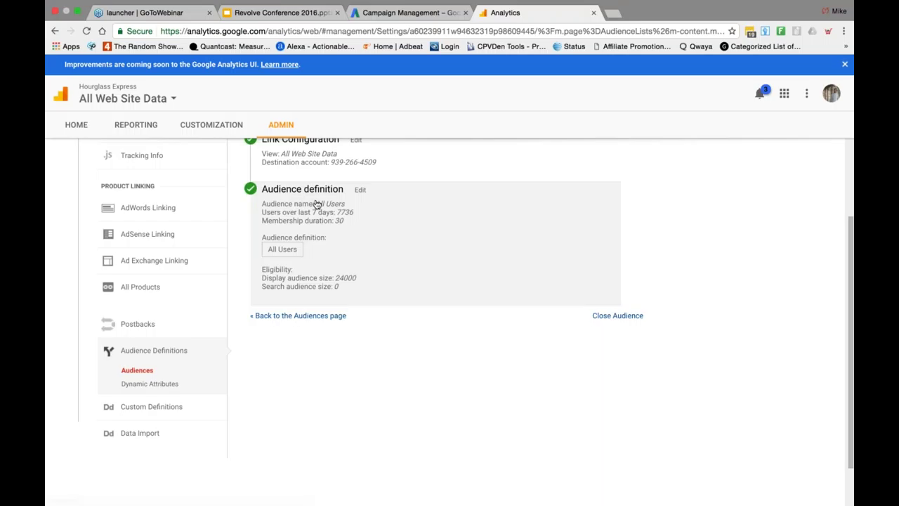
pyautogui.scroll(3, 316, 204)
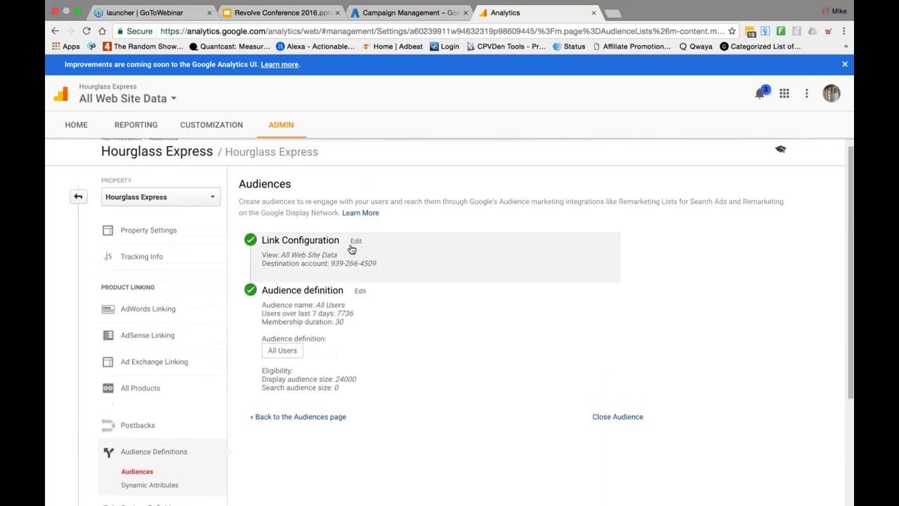
pyautogui.click(356, 241)
pyautogui.click(282, 352)
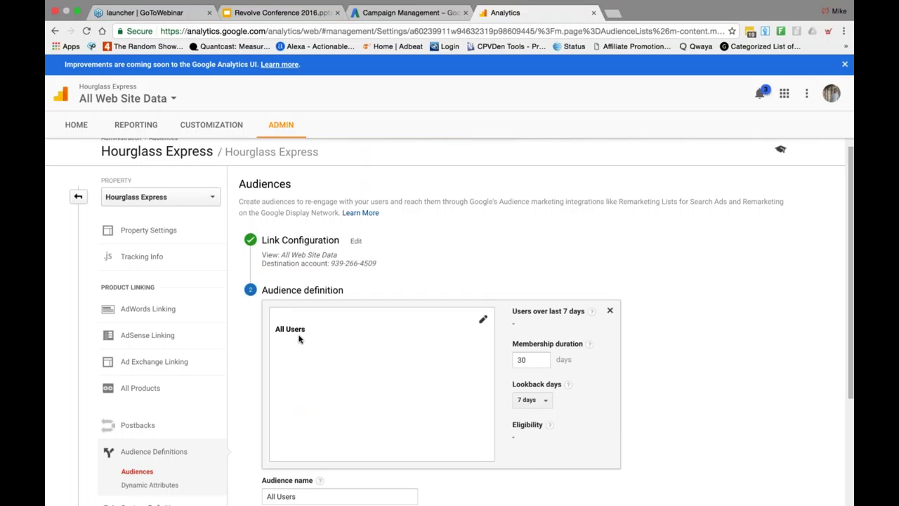
pyautogui.scroll(-5, 302, 332)
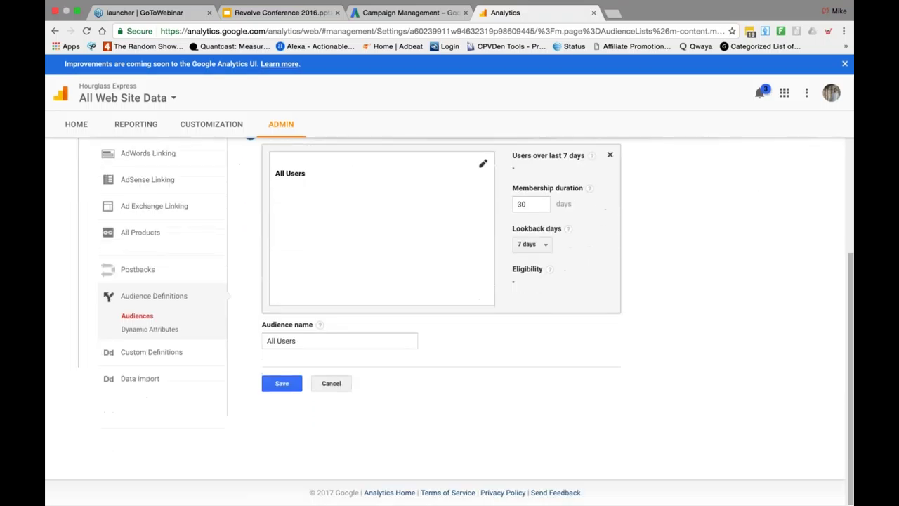
pyautogui.click(330, 382)
# Open the Dynamic Attribute linking setup and look over its business type, view and destination account settings
pyautogui.click(153, 329)
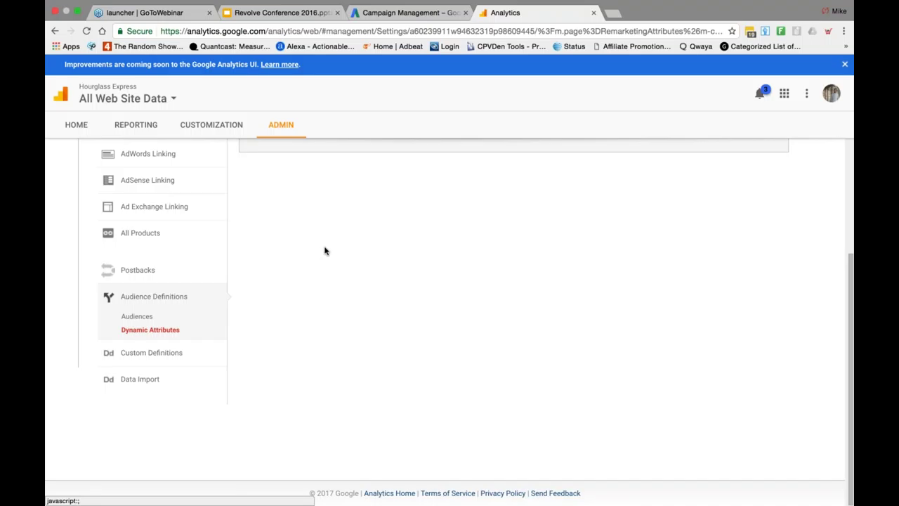
pyautogui.click(284, 219)
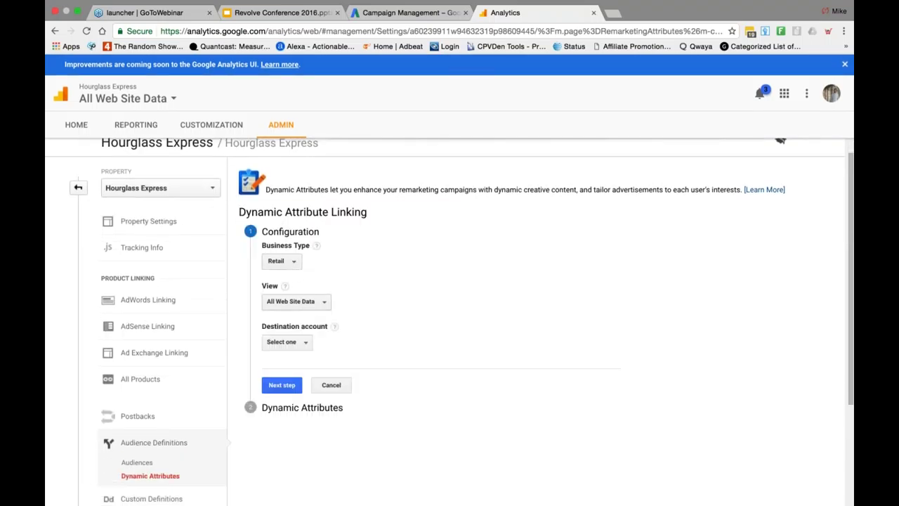
pyautogui.click(303, 344)
pyautogui.click(293, 379)
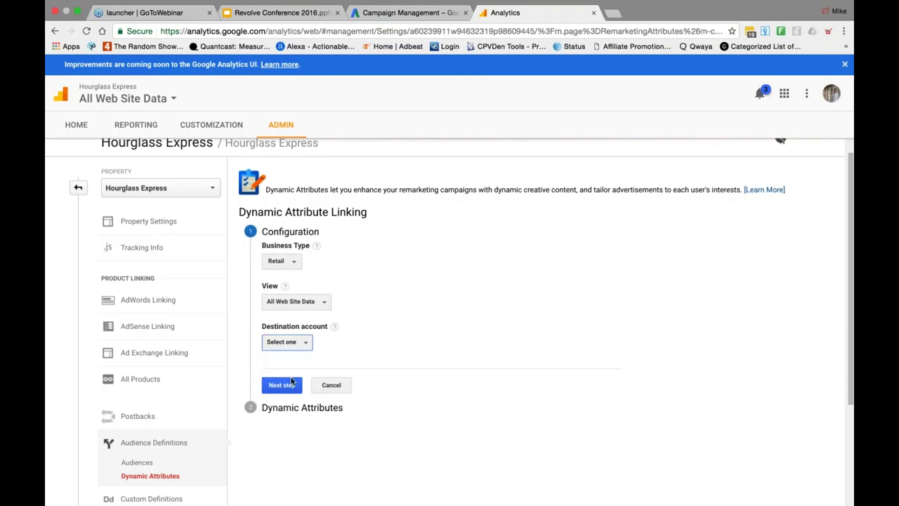
# Return to Audiences and start a new audience on All Web Site Data, linked to the available AdWords destination account
pyautogui.click(159, 443)
pyautogui.click(159, 444)
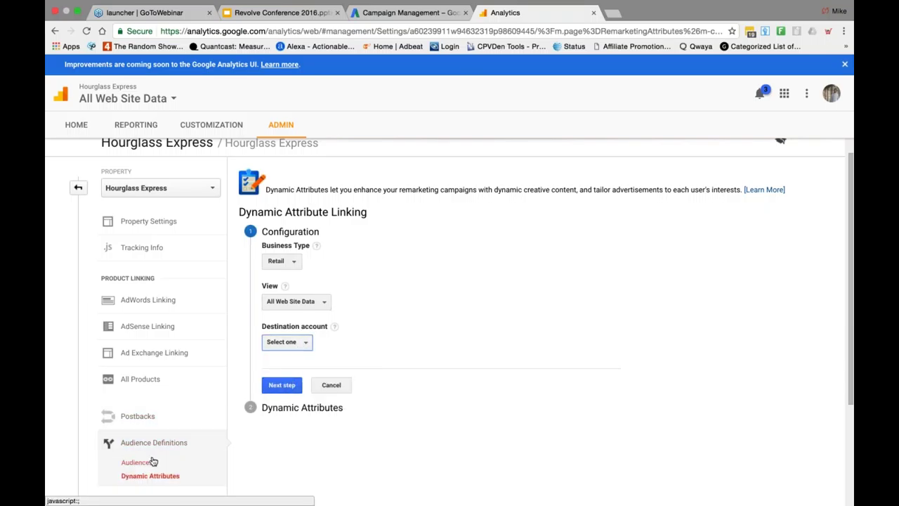
pyautogui.click(155, 461)
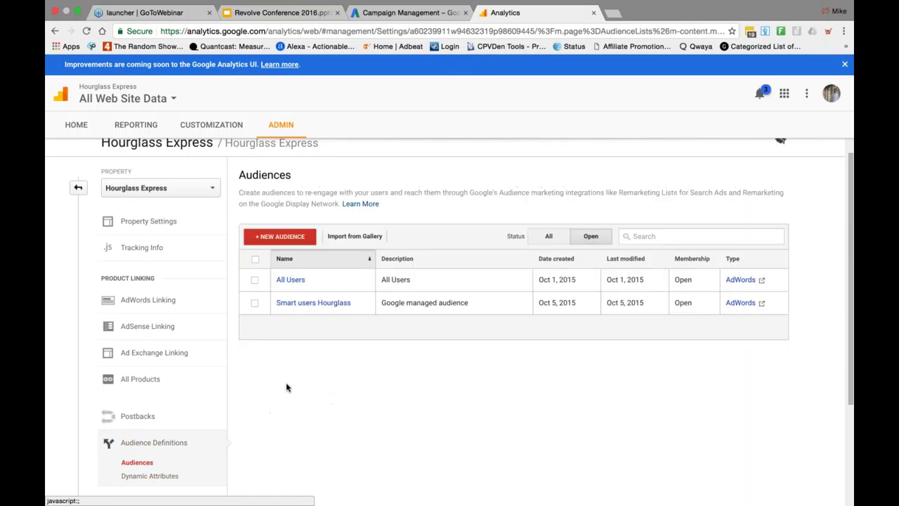
pyautogui.click(268, 239)
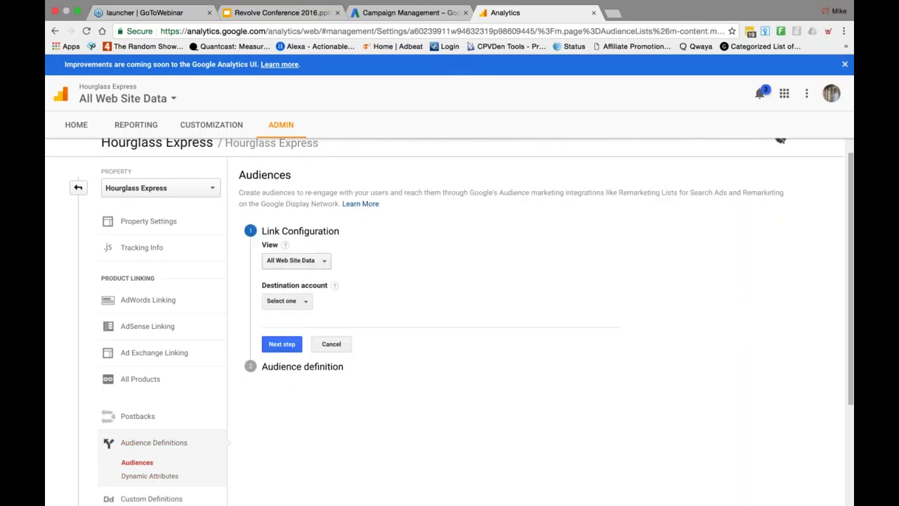
pyautogui.click(288, 303)
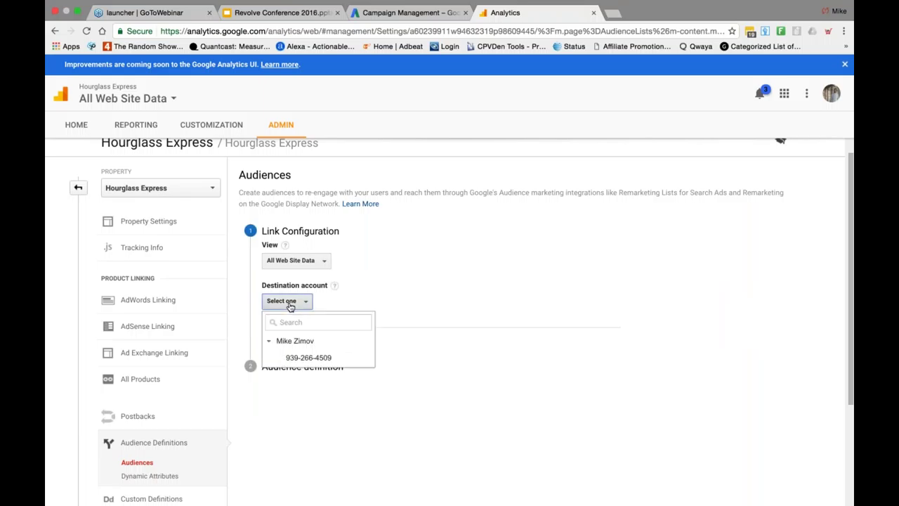
pyautogui.click(288, 359)
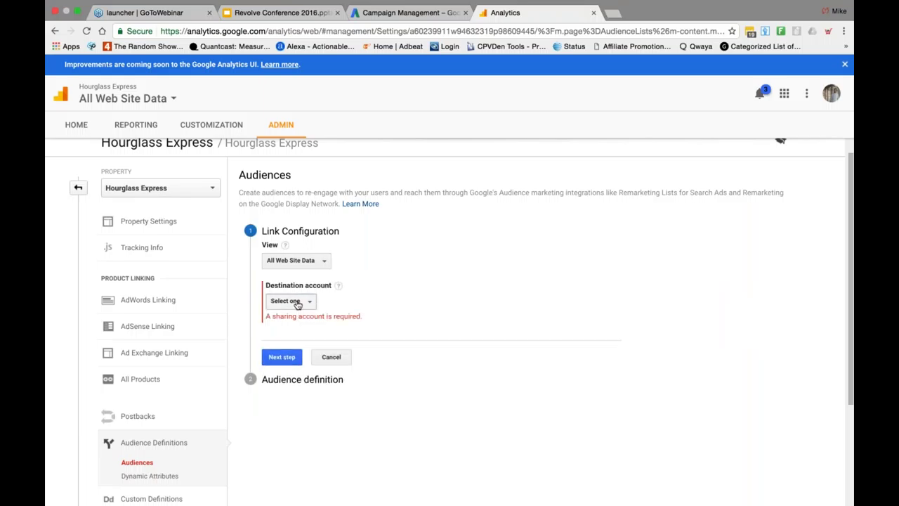
pyautogui.click(297, 304)
pyautogui.click(286, 342)
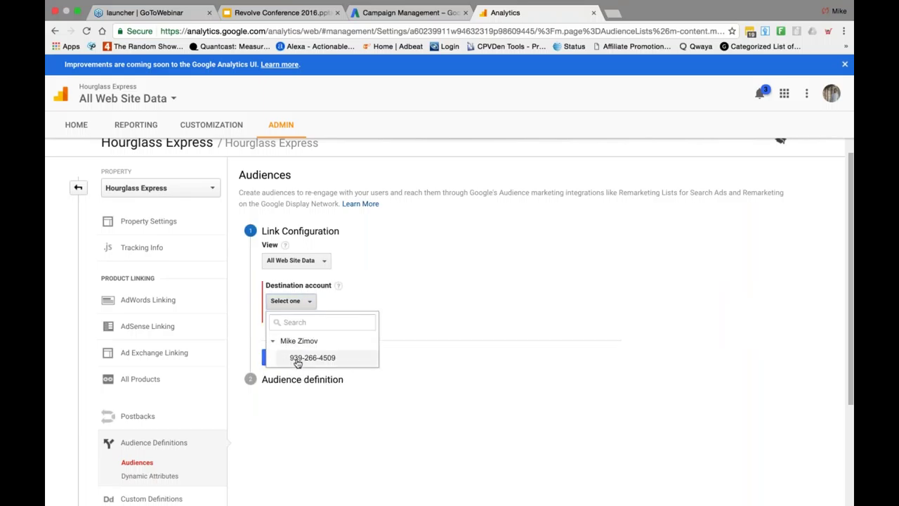
pyautogui.click(298, 360)
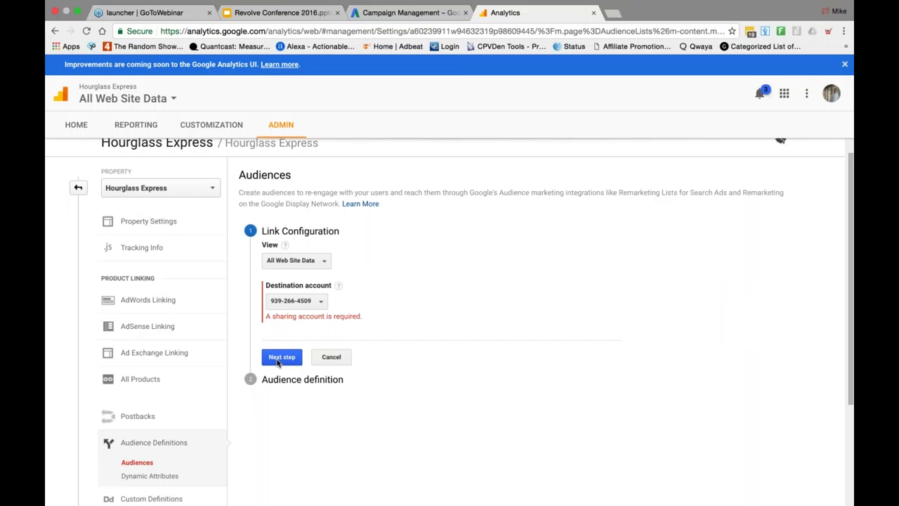
pyautogui.click(279, 362)
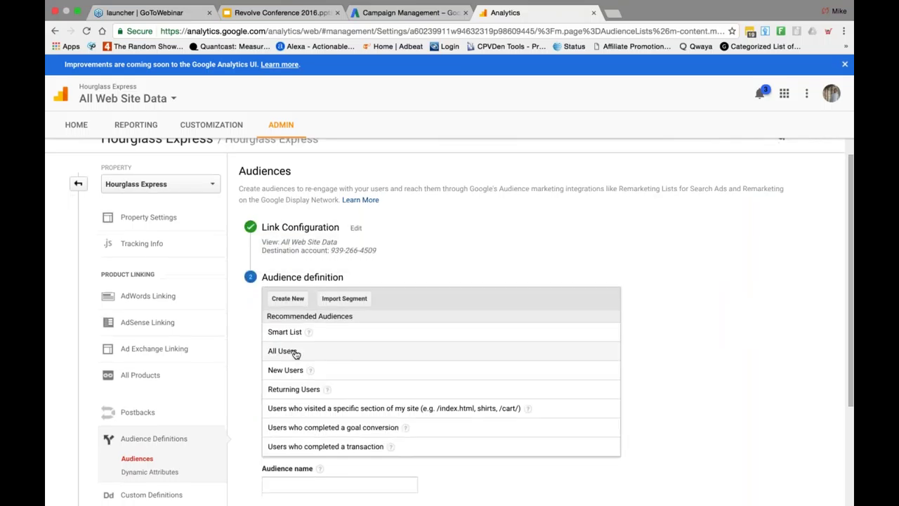
# Preview the recommended All Users definition for the new audience and clear it again
pyautogui.scroll(-1, 295, 353)
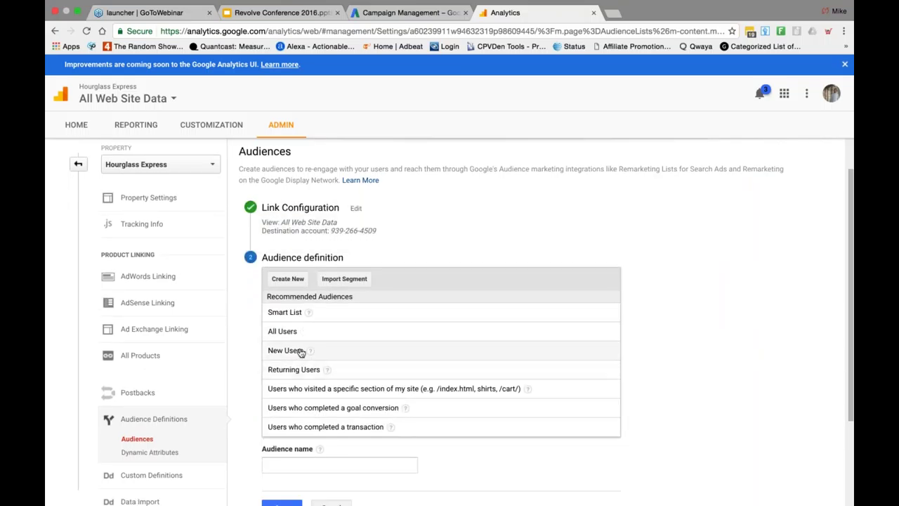
pyautogui.scroll(-2, 301, 353)
pyautogui.click(292, 295)
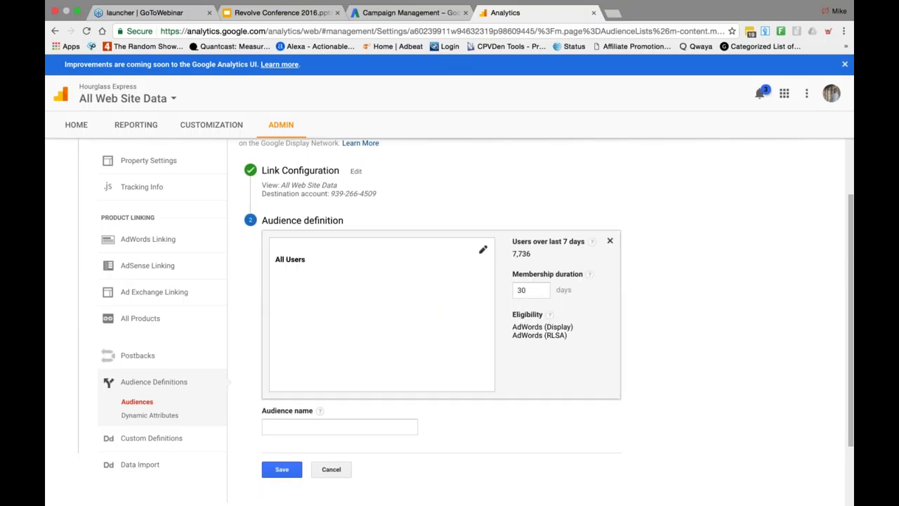
pyautogui.click(610, 241)
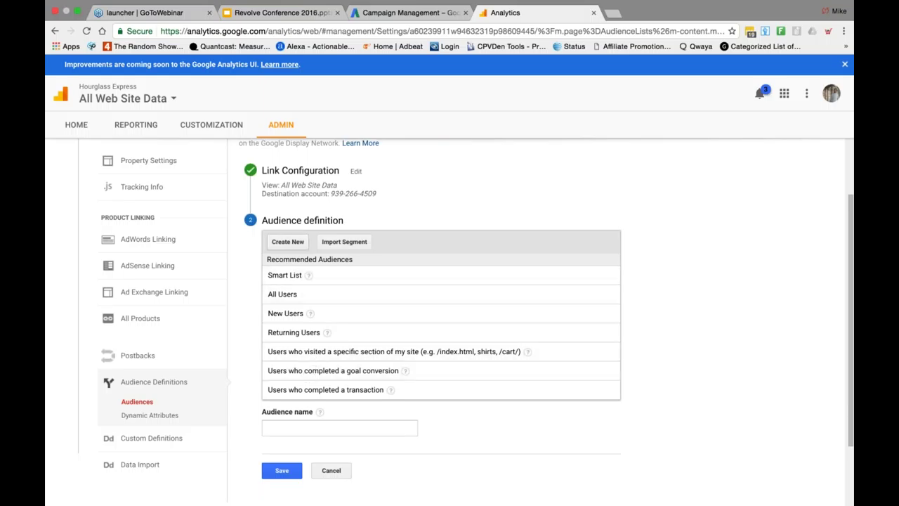
# Open the Audience Builder for a custom definition and look over its Demographics, Date of First Session, Behavior and Technology criteria
pyautogui.click(288, 242)
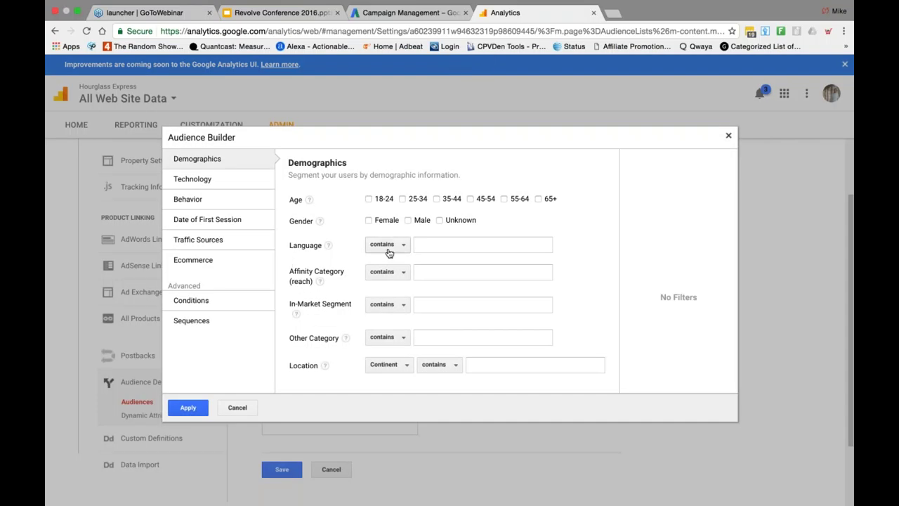
pyautogui.click(419, 273)
pyautogui.click(207, 221)
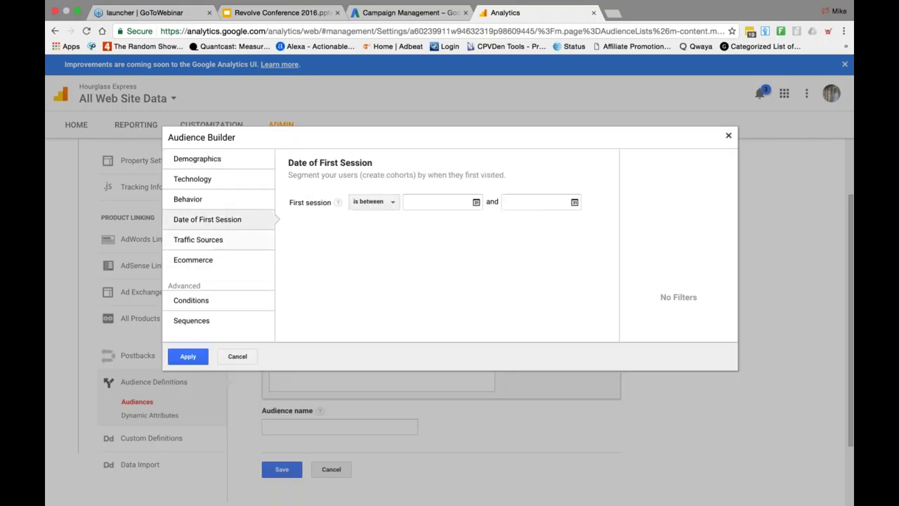
pyautogui.click(214, 201)
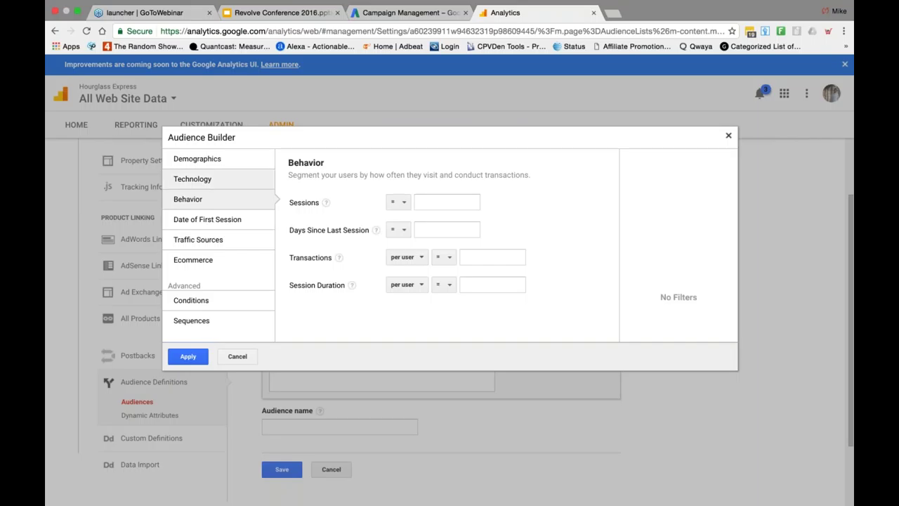
pyautogui.click(223, 182)
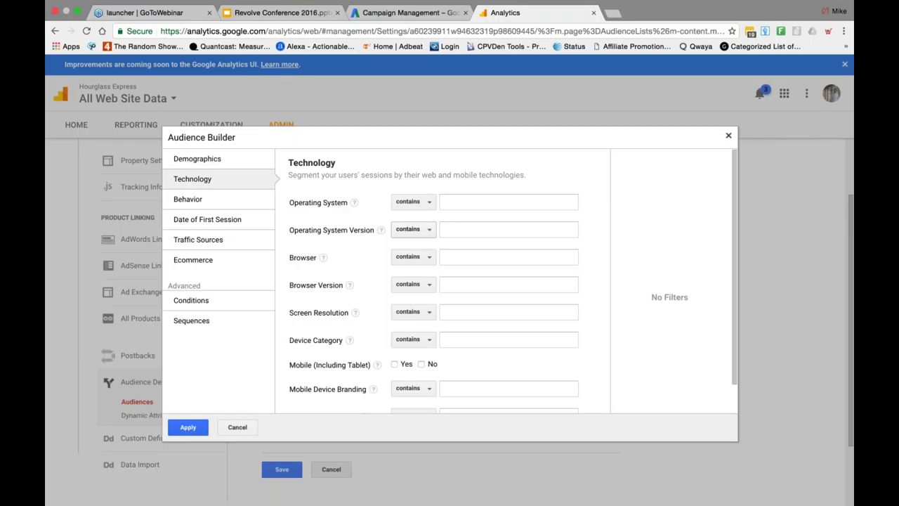
# Examine the match conditions and suggested browsers offered for the Browser filter under the Technology criteria
pyautogui.click(423, 259)
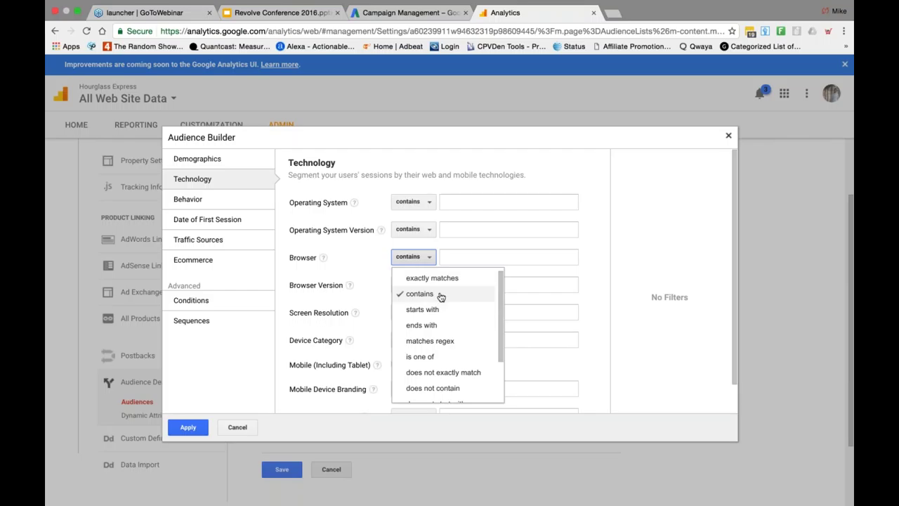
pyautogui.click(494, 257)
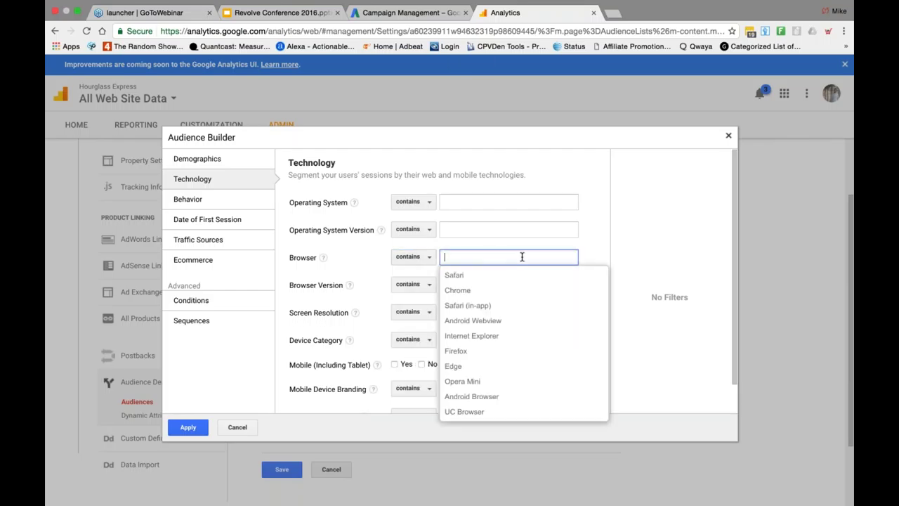
pyautogui.write('/')
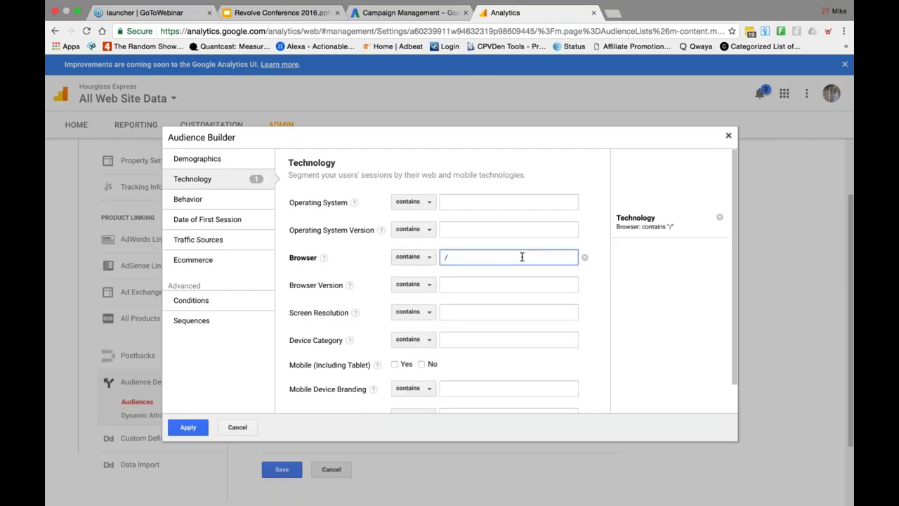
pyautogui.press('BackSpace')
pyautogui.press('Down')
pyautogui.press('Down')
pyautogui.press('Down')
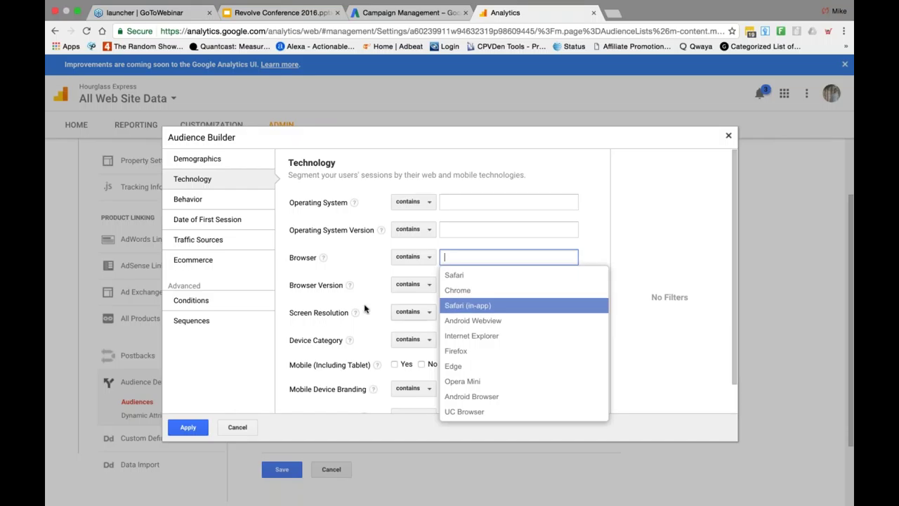
# Look over the Ecommerce, Sequences and Conditions criteria and close the Audience Builder without applying a filter
pyautogui.click(193, 260)
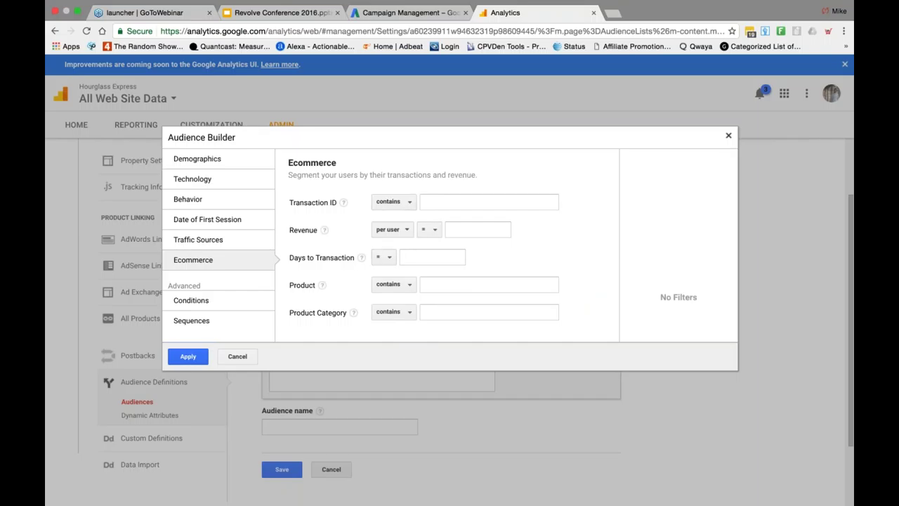
pyautogui.click(227, 321)
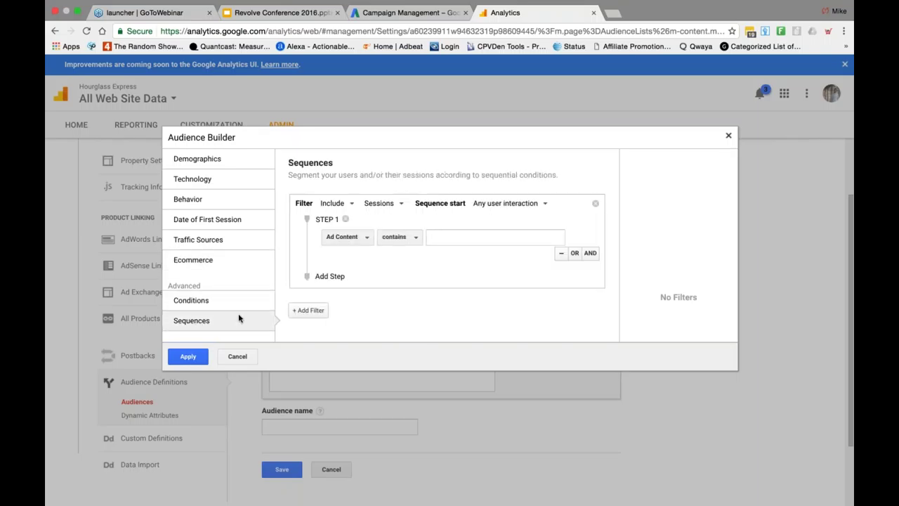
pyautogui.click(363, 240)
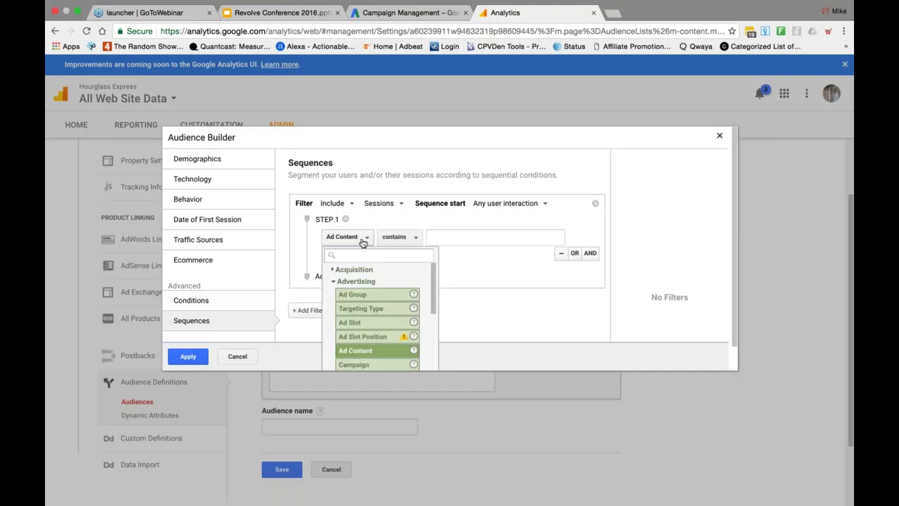
pyautogui.click(364, 241)
pyautogui.click(406, 242)
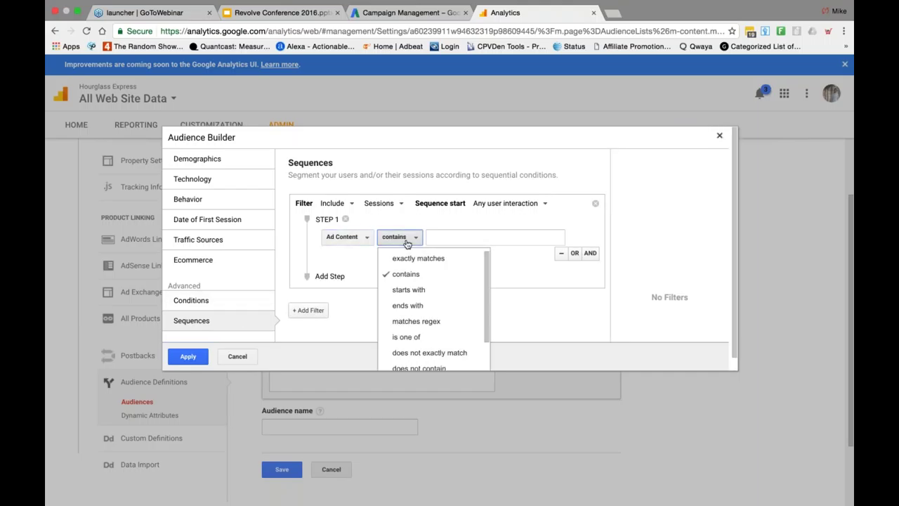
pyautogui.click(191, 304)
pyautogui.click(191, 304)
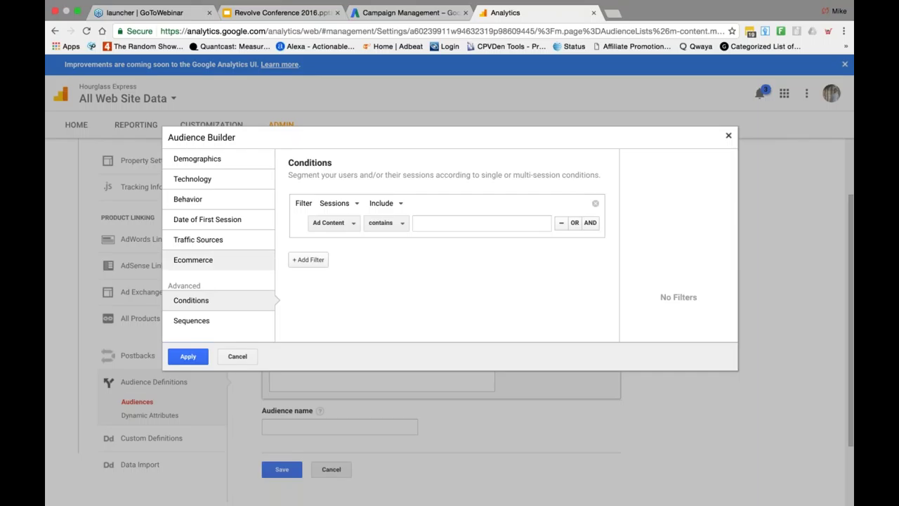
pyautogui.click(193, 260)
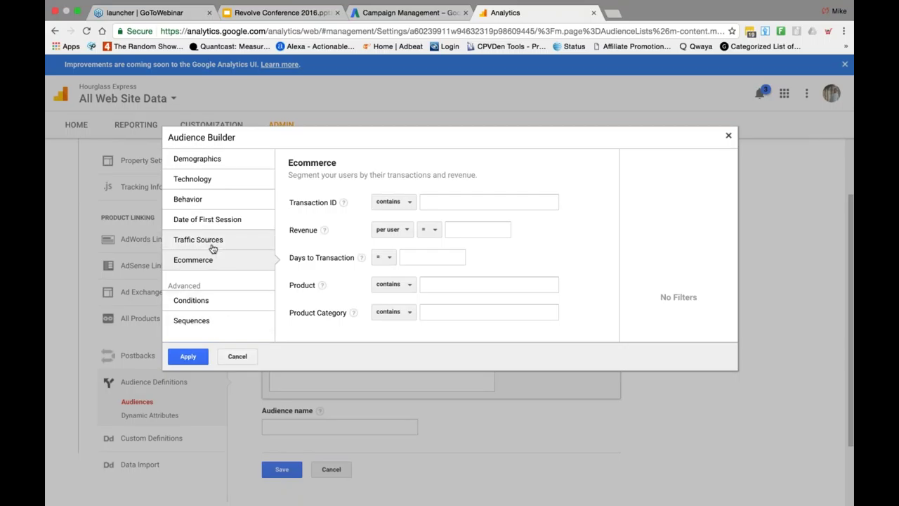
pyautogui.click(236, 356)
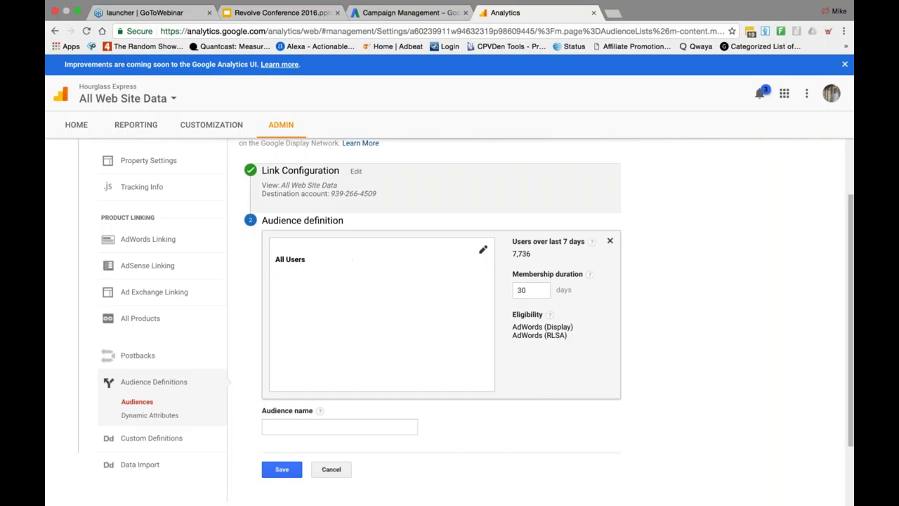
pyautogui.scroll(-3, 267, 460)
pyautogui.scroll(5, 241, 352)
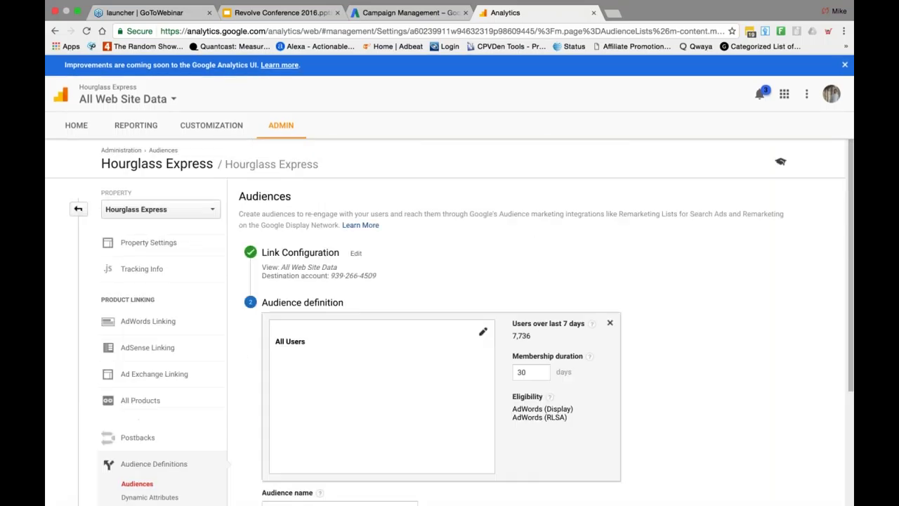
pyautogui.scroll(-3, 150, 333)
pyautogui.click(143, 359)
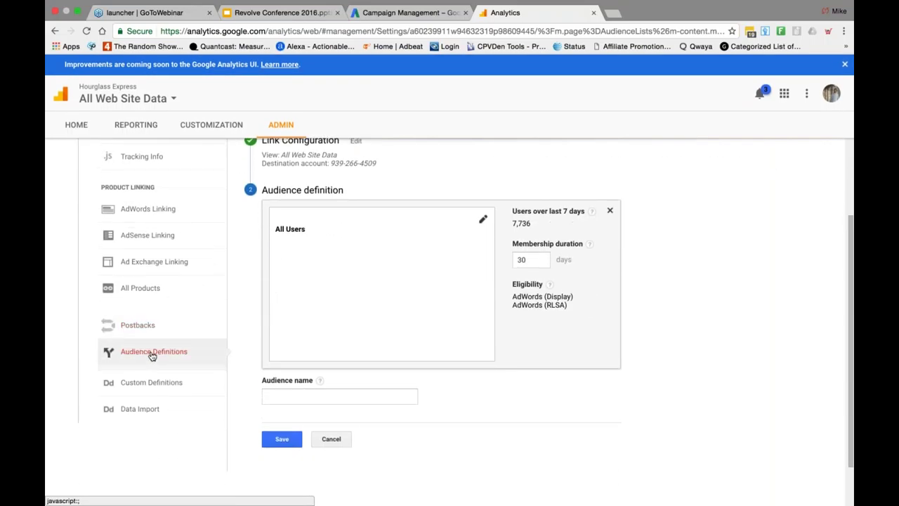
# Reopen the new audience's link configuration and check which views it offers
pyautogui.click(156, 358)
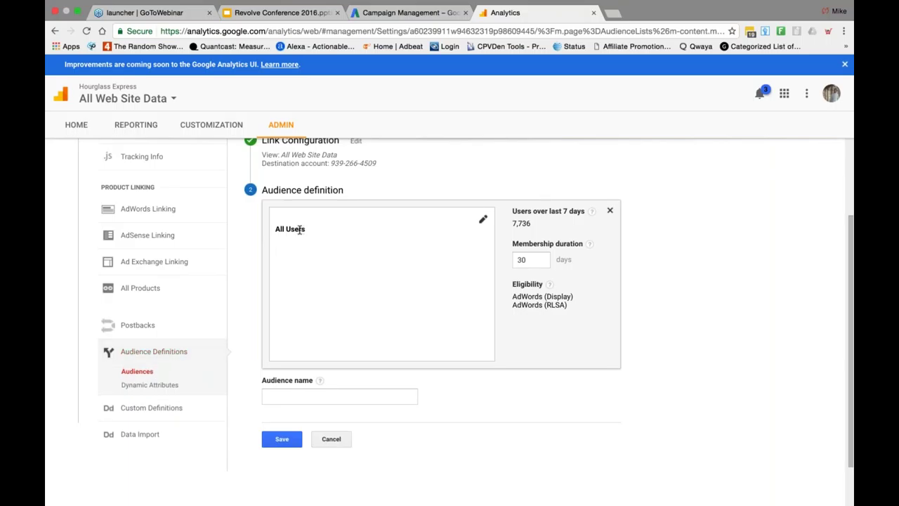
pyautogui.scroll(3, 300, 229)
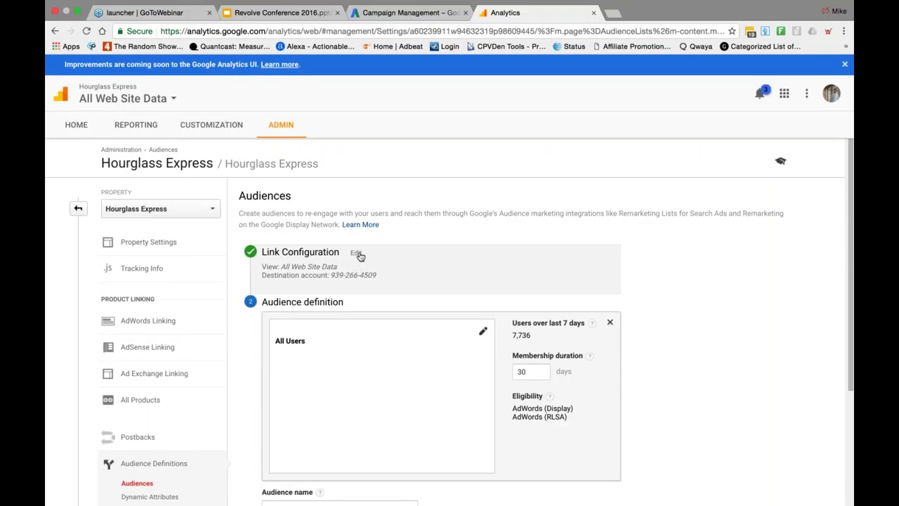
pyautogui.click(356, 254)
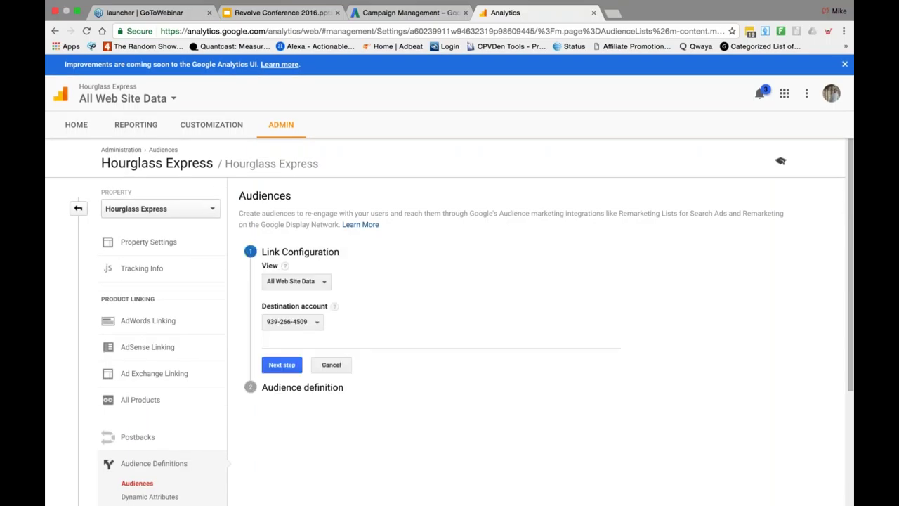
pyautogui.click(323, 283)
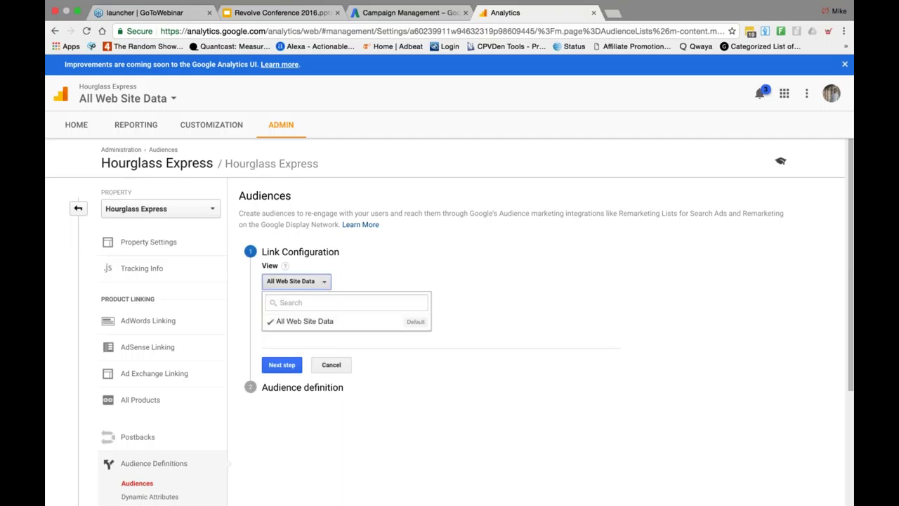
pyautogui.click(498, 314)
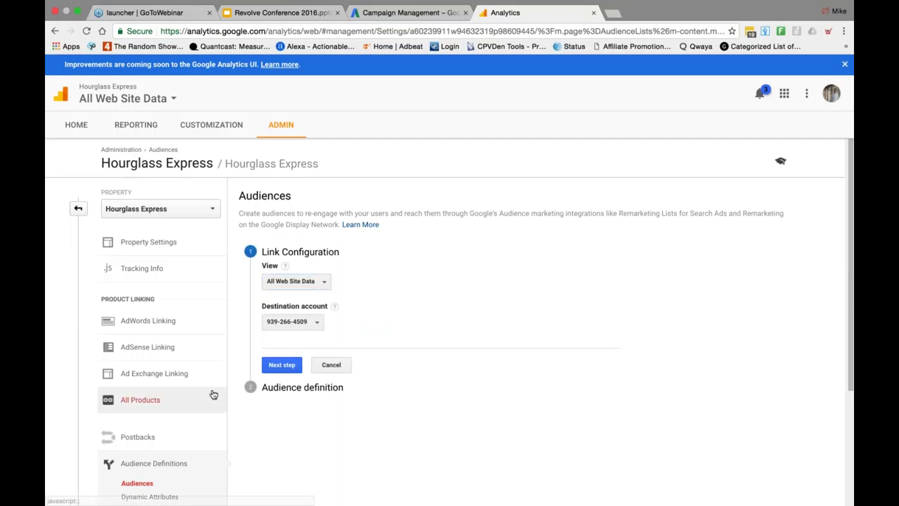
# Leave the unsaved audience and look at the Dynamic Attributes page under Audience Definitions
pyautogui.scroll(-1, 161, 401)
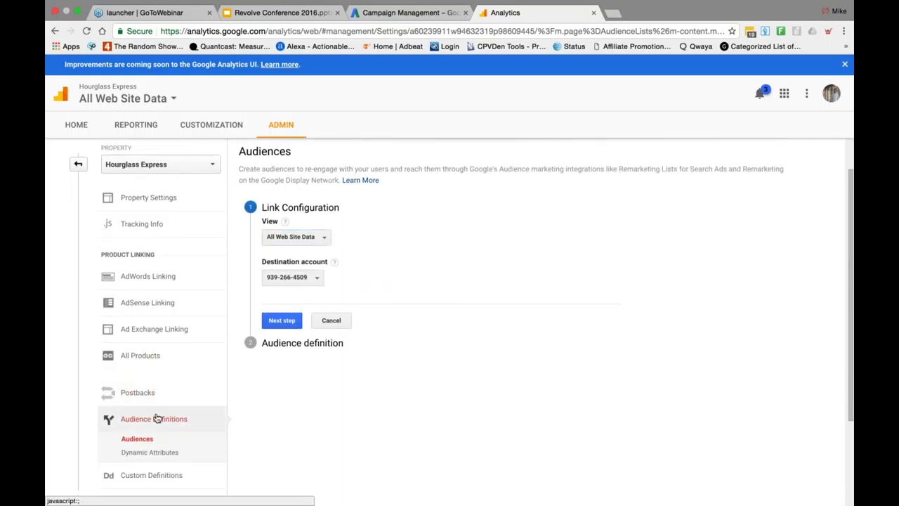
pyautogui.click(157, 418)
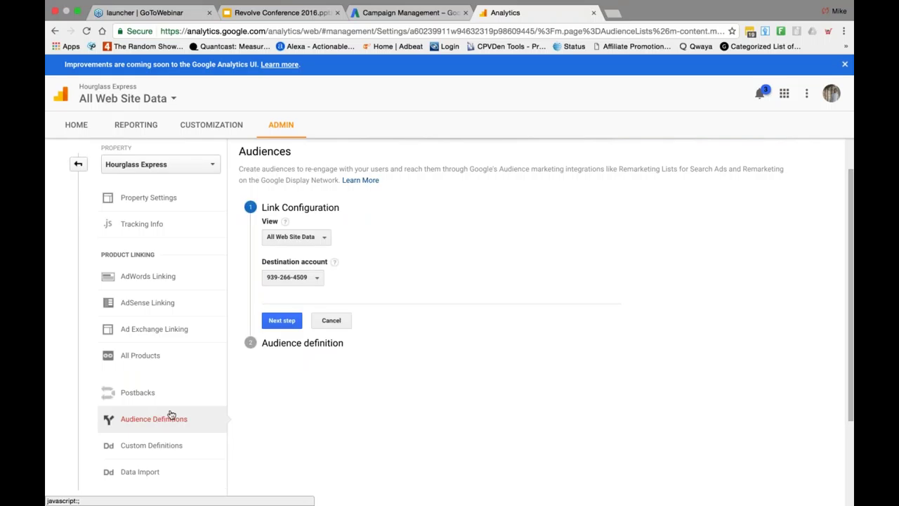
pyautogui.click(164, 426)
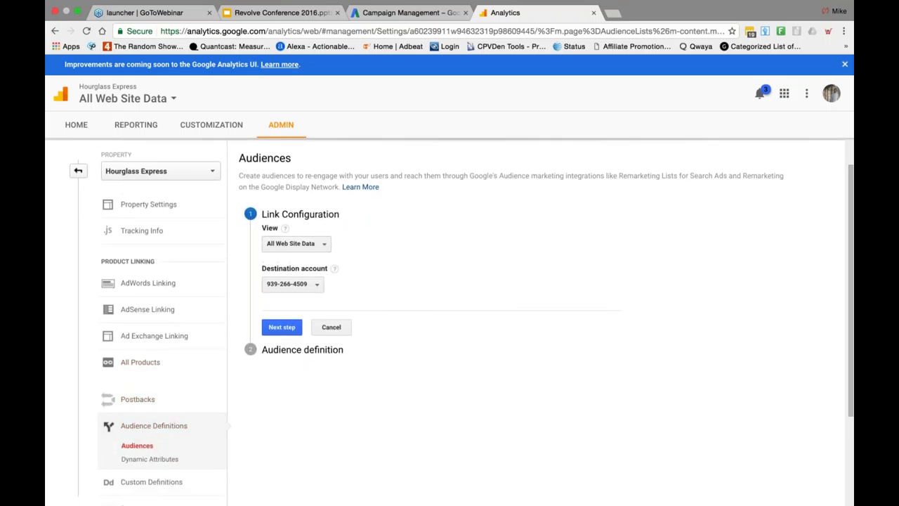
pyautogui.click(153, 455)
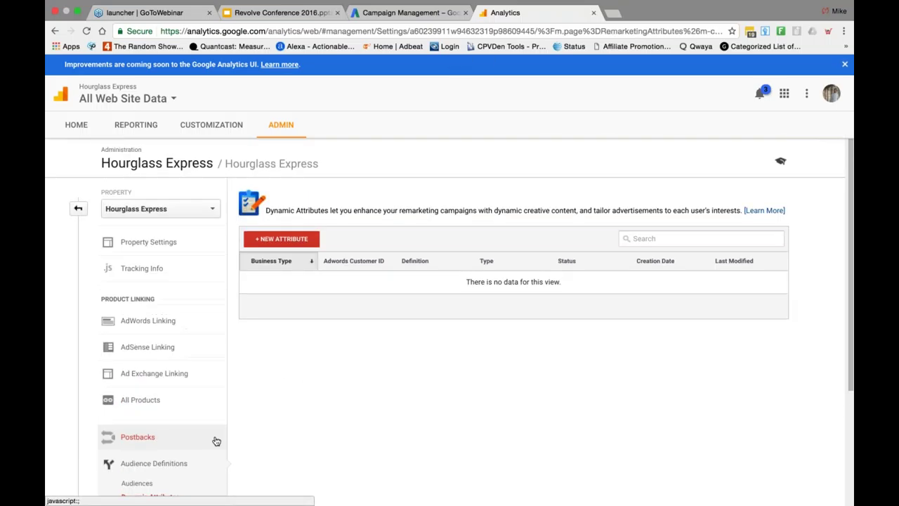
# Examine the definition of the Smart users Hourglass audience and return to the list of audiences
pyautogui.scroll(-4, 211, 436)
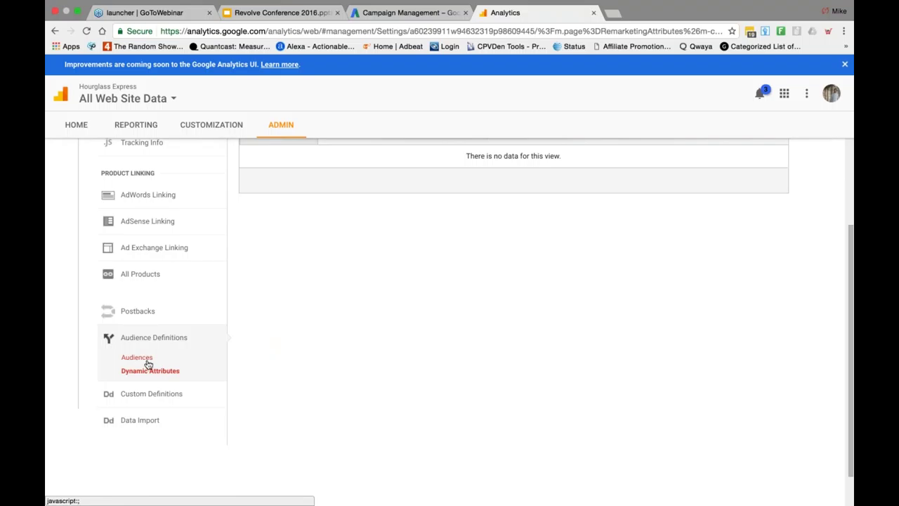
pyautogui.click(147, 361)
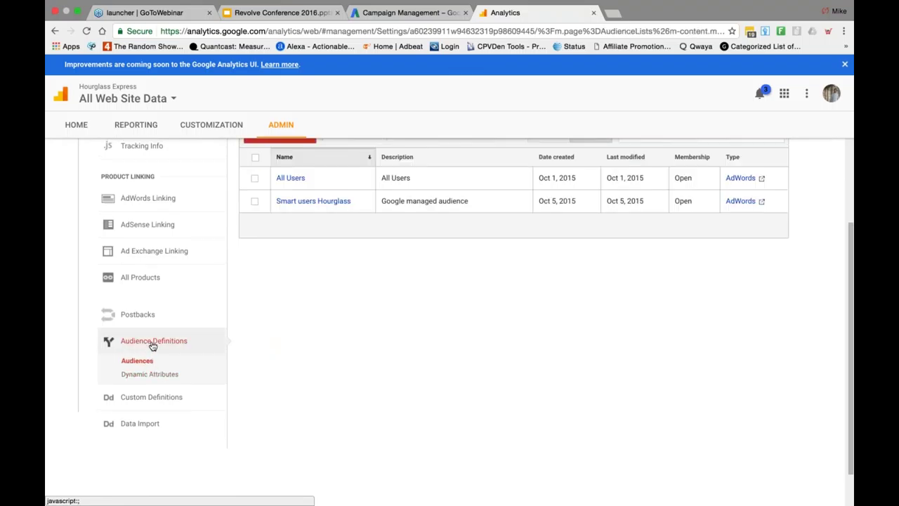
pyautogui.click(313, 203)
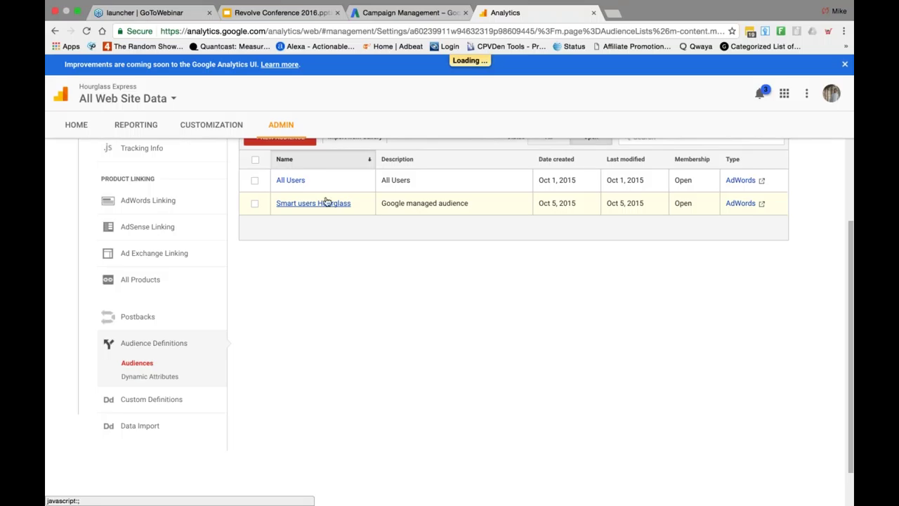
pyautogui.scroll(5, 356, 217)
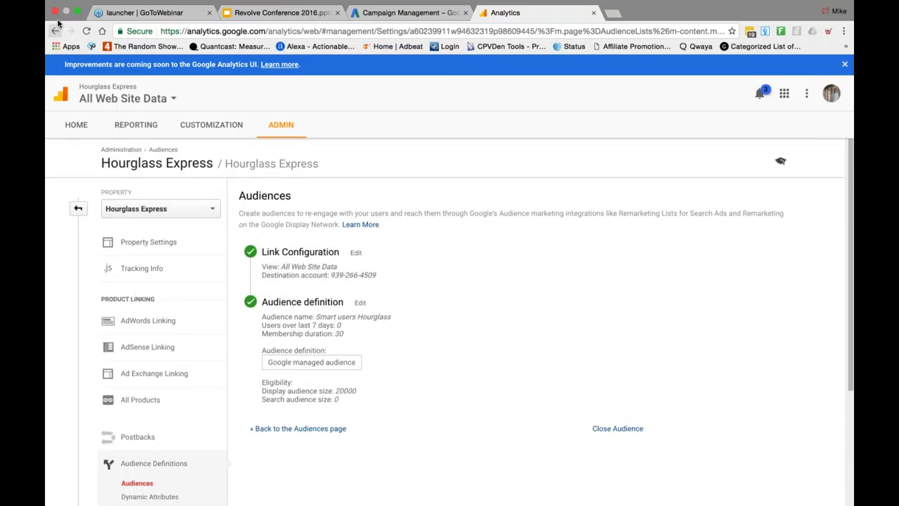
pyautogui.scroll(-2, 158, 460)
pyautogui.click(149, 425)
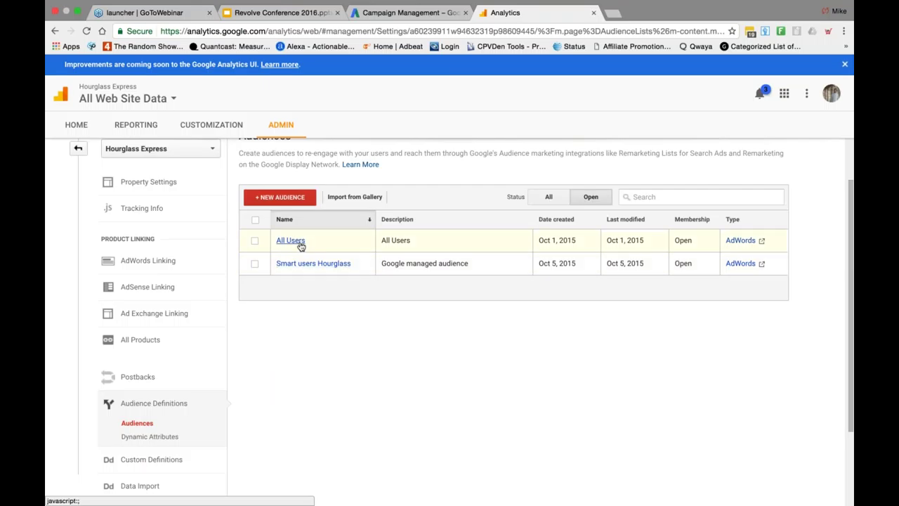
# Start an AdWords campaign from the All Users audience, using Manual CPC bidding and a budget of $20 per day
pyautogui.click(762, 247)
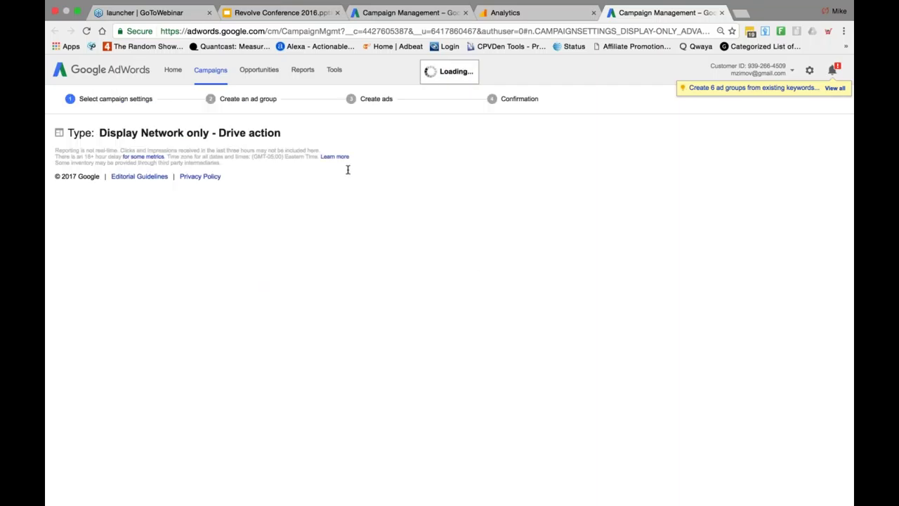
pyautogui.scroll(-5, 323, 181)
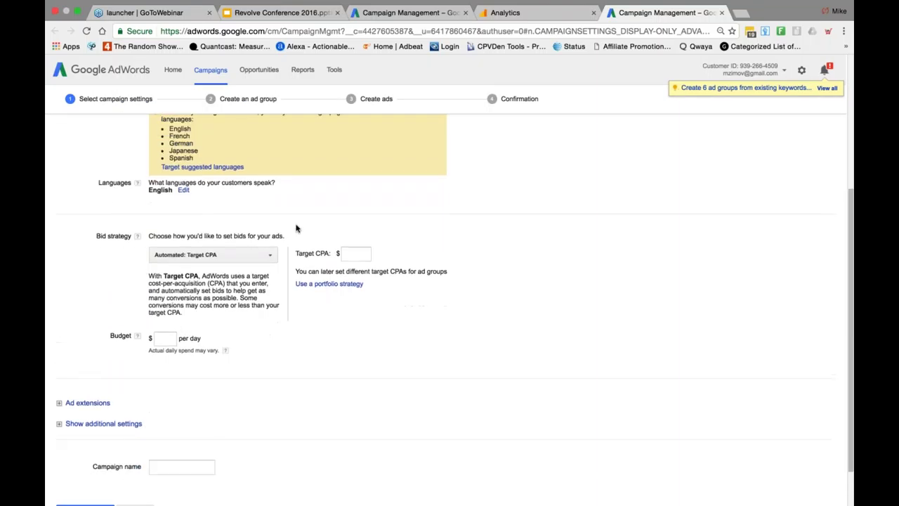
pyautogui.scroll(-5, 260, 416)
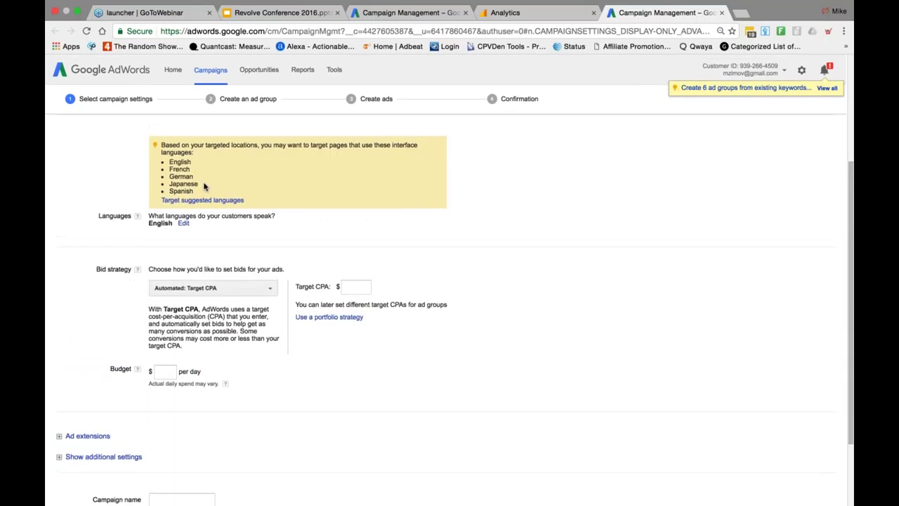
pyautogui.click(254, 289)
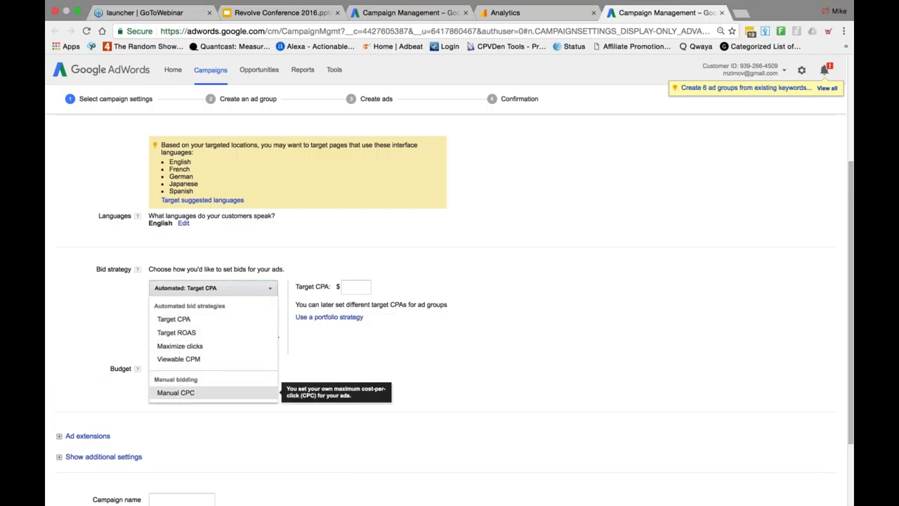
pyautogui.click(176, 392)
pyautogui.click(167, 346)
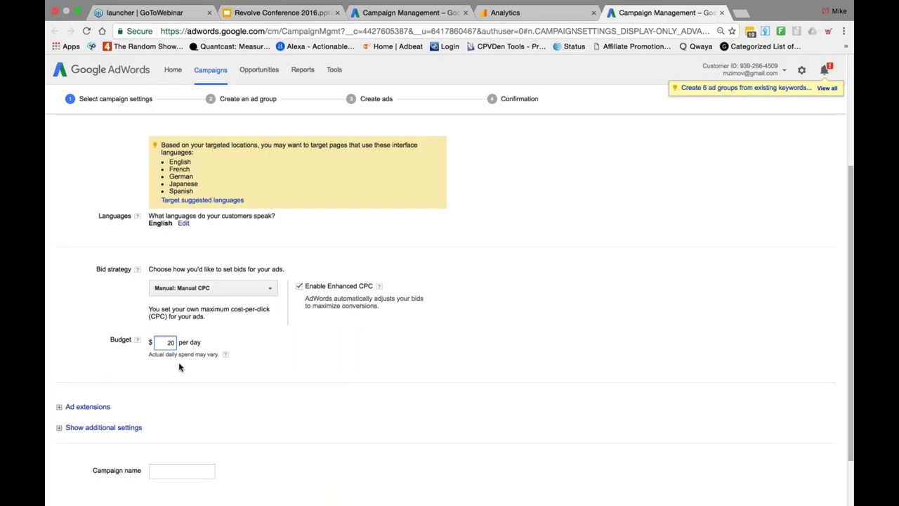
# Name the campaign "nursing hoodie" and save its settings to continue to ad group creation
pyautogui.click(200, 475)
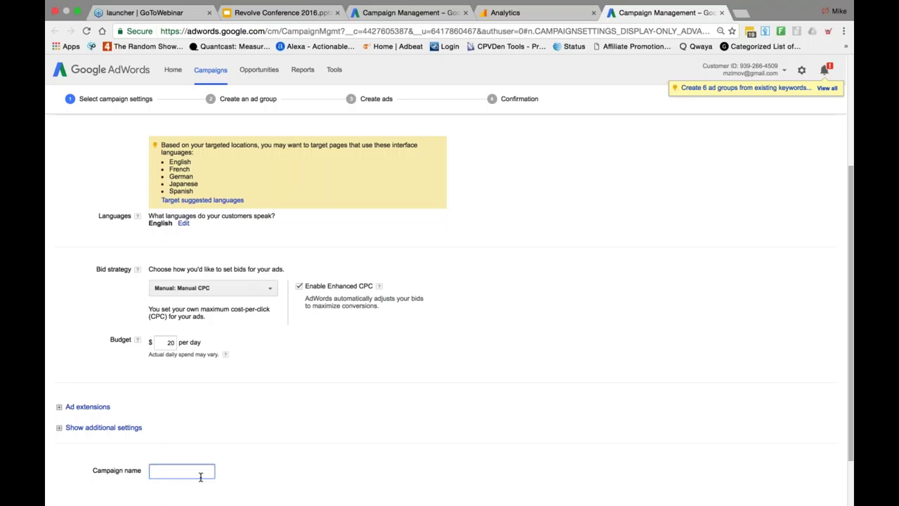
pyautogui.write('nursing hoodie')
pyautogui.scroll(-2, 141, 422)
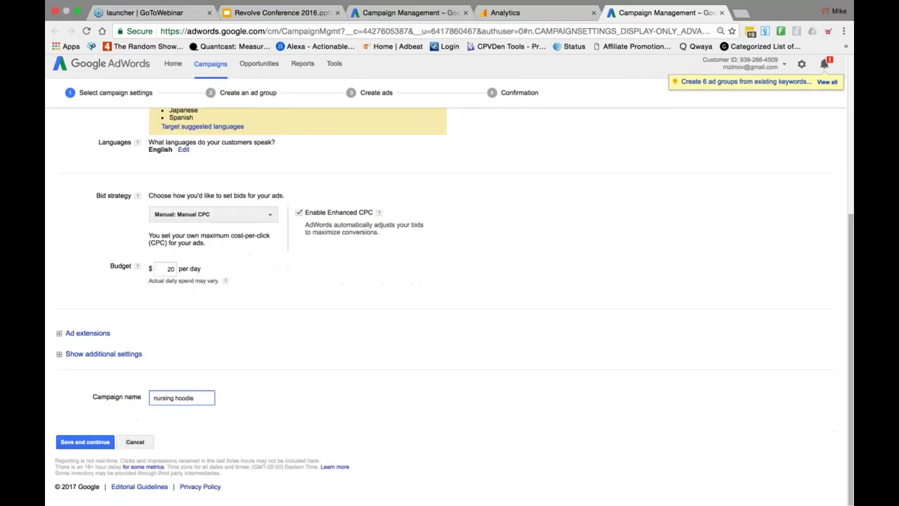
pyautogui.click(68, 450)
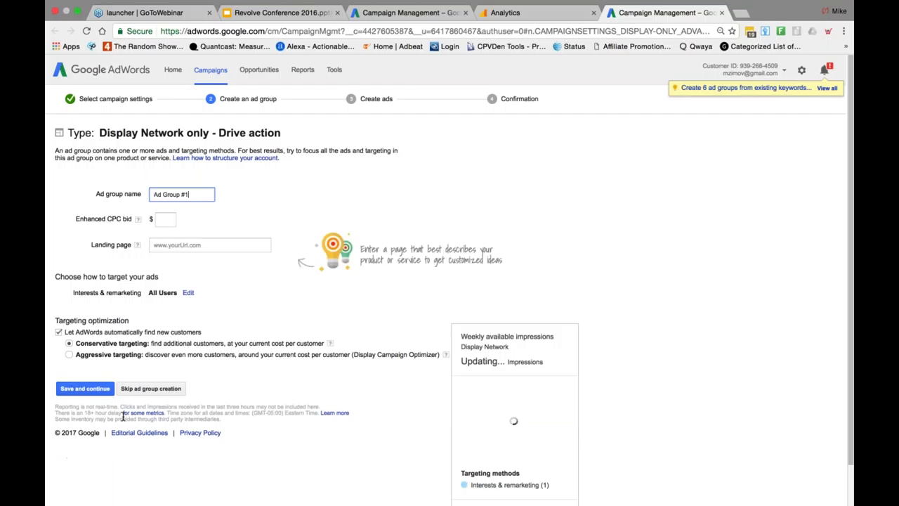
# Open the imakepeople.com store in a new browser tab to look up the ad group's landing page
pyautogui.click(259, 246)
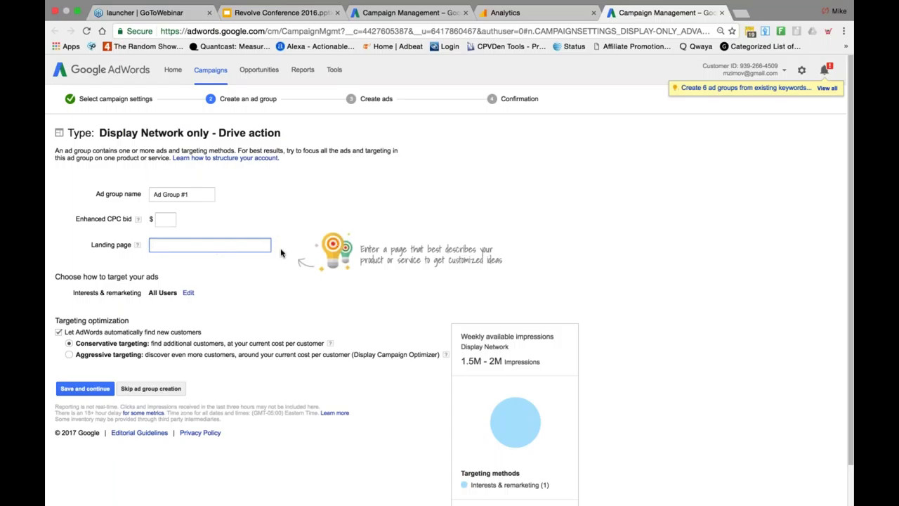
pyautogui.click(742, 13)
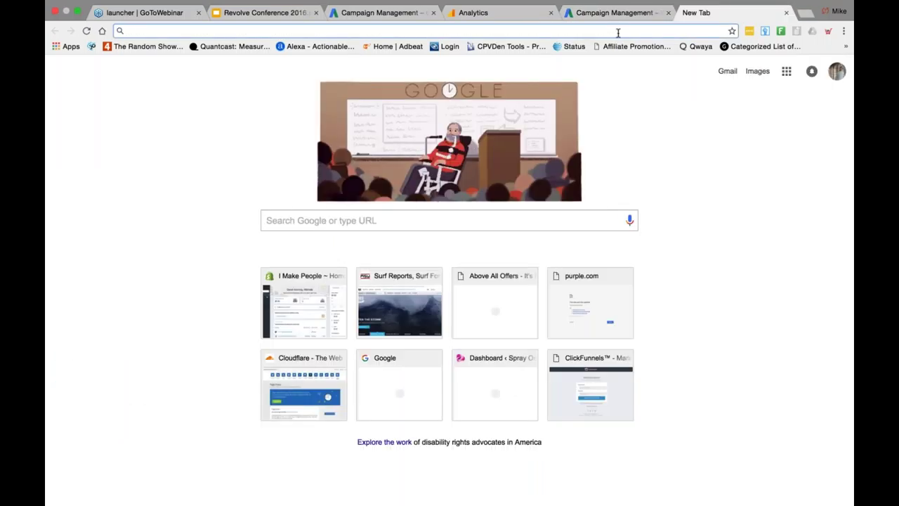
pyautogui.write('imakepeople.com')
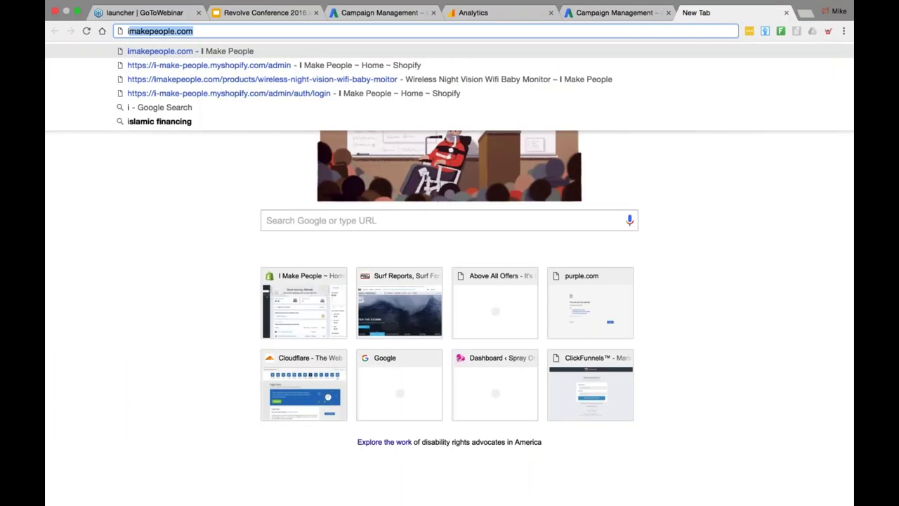
pyautogui.press('Return')
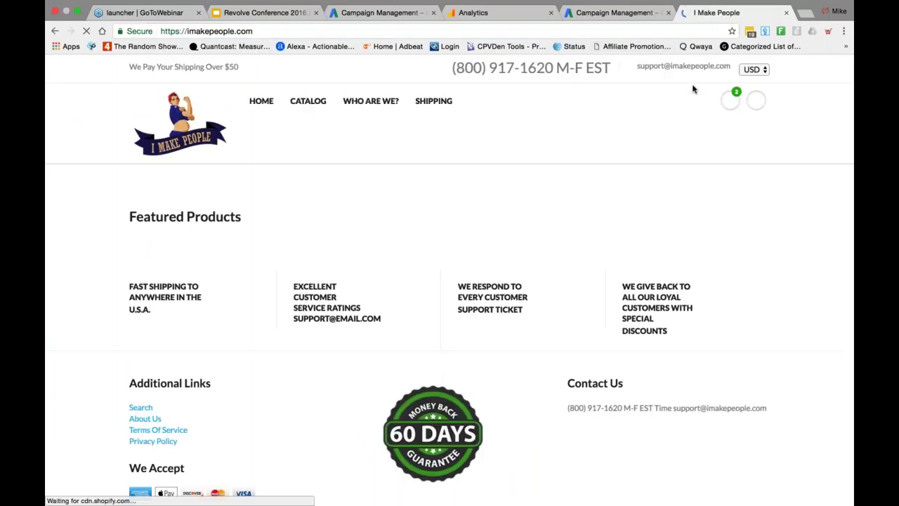
# Find The Greatest Nursing Hoodie Ever Made in the store's catalog and open its product page
pyautogui.scroll(-1, 421, 81)
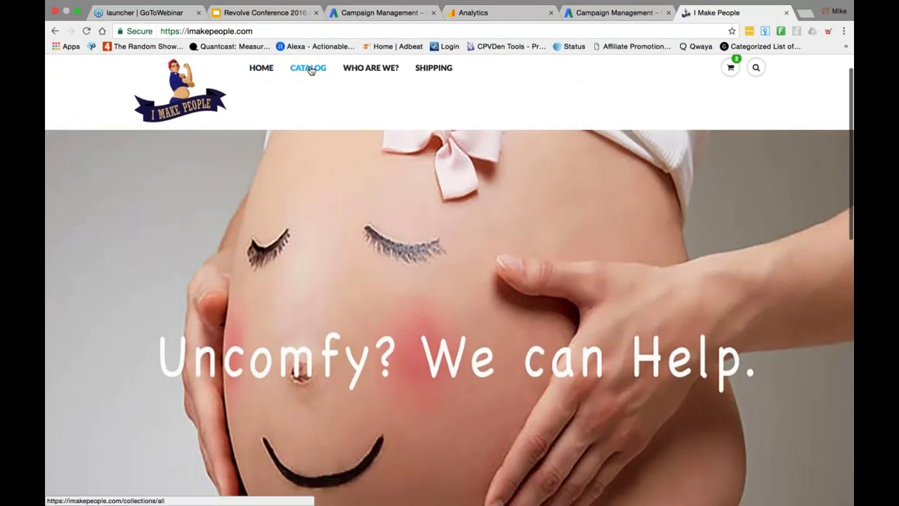
pyautogui.click(322, 72)
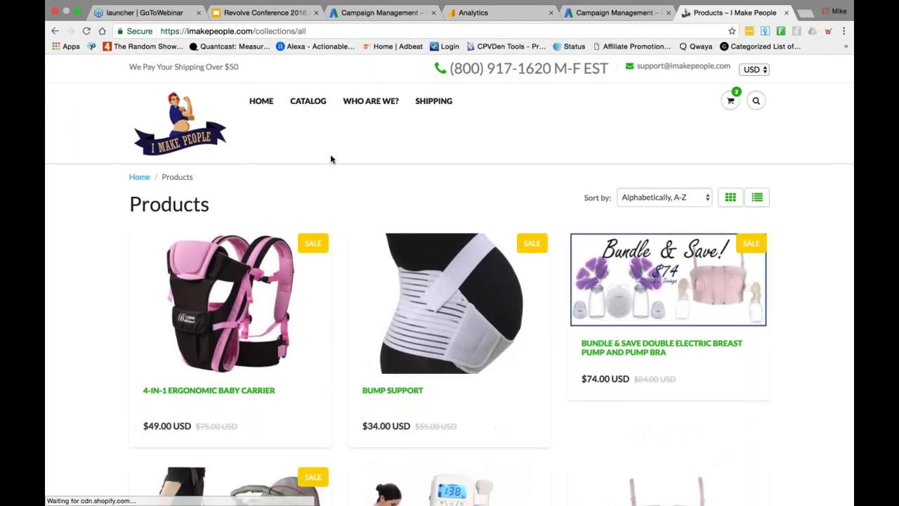
pyautogui.scroll(-5, 331, 159)
pyautogui.scroll(1, 331, 159)
pyautogui.scroll(-1, 330, 158)
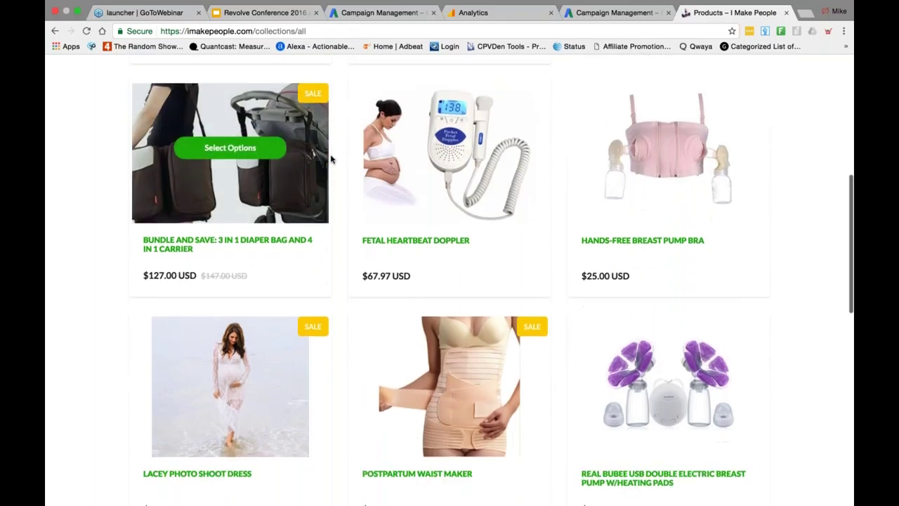
pyautogui.scroll(-5, 331, 159)
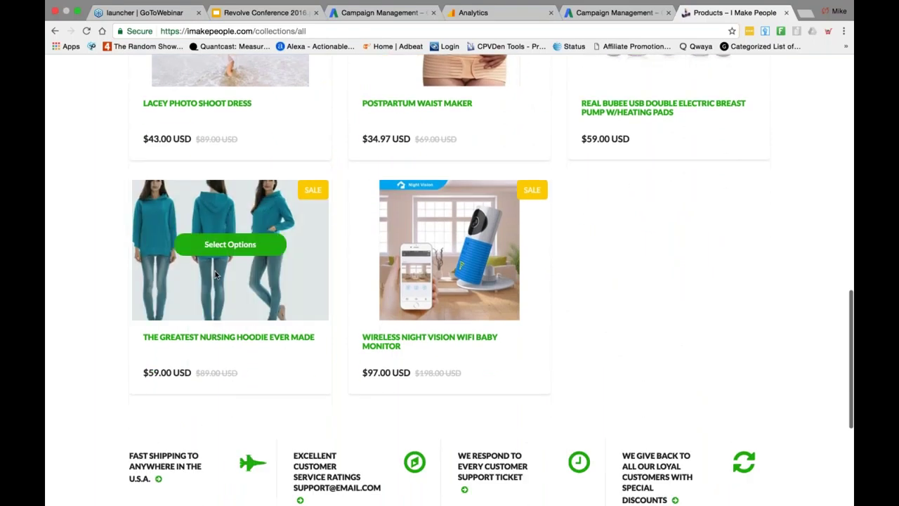
pyautogui.click(216, 275)
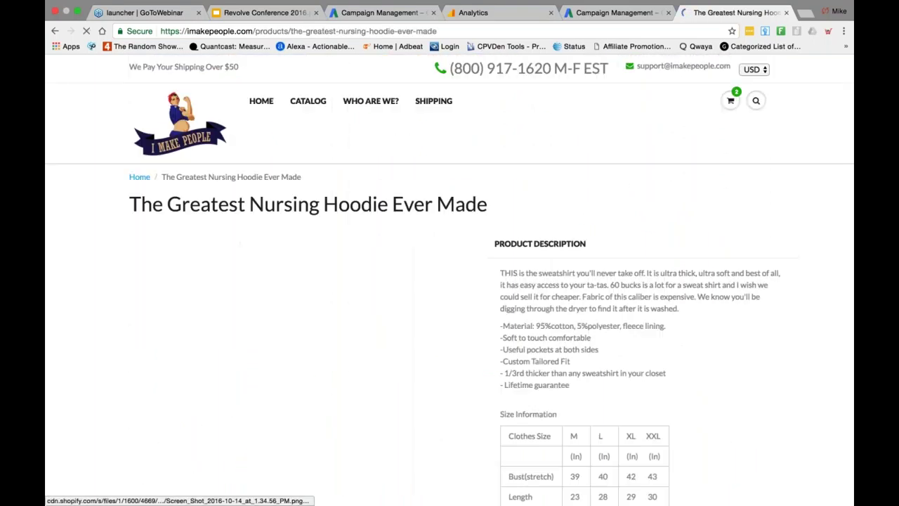
# Select the nursing hoodie page's full URL and place the text cursor at its end
pyautogui.click(480, 31)
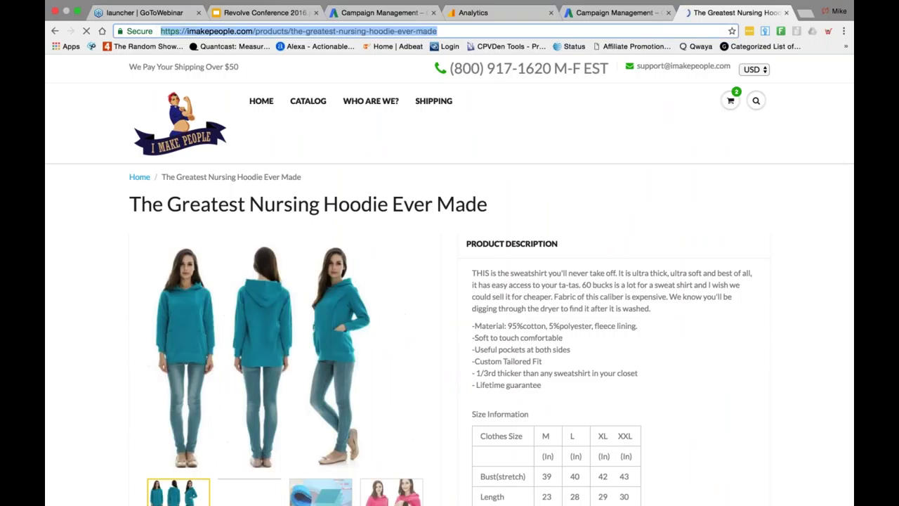
pyautogui.click(479, 33)
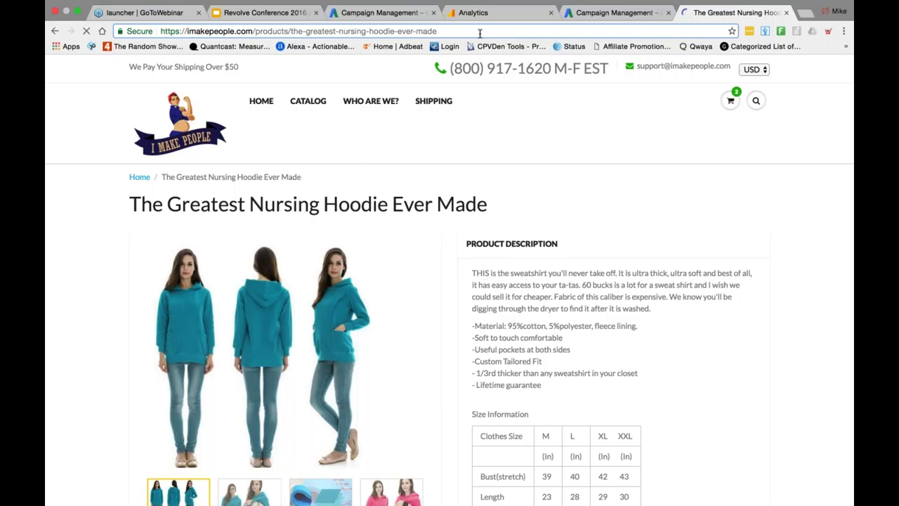
pyautogui.click(480, 31)
pyautogui.press('Right')
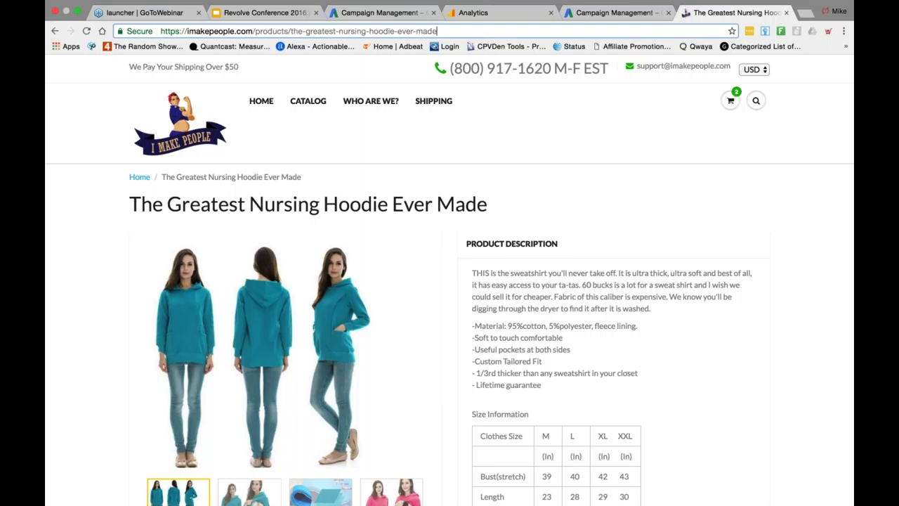